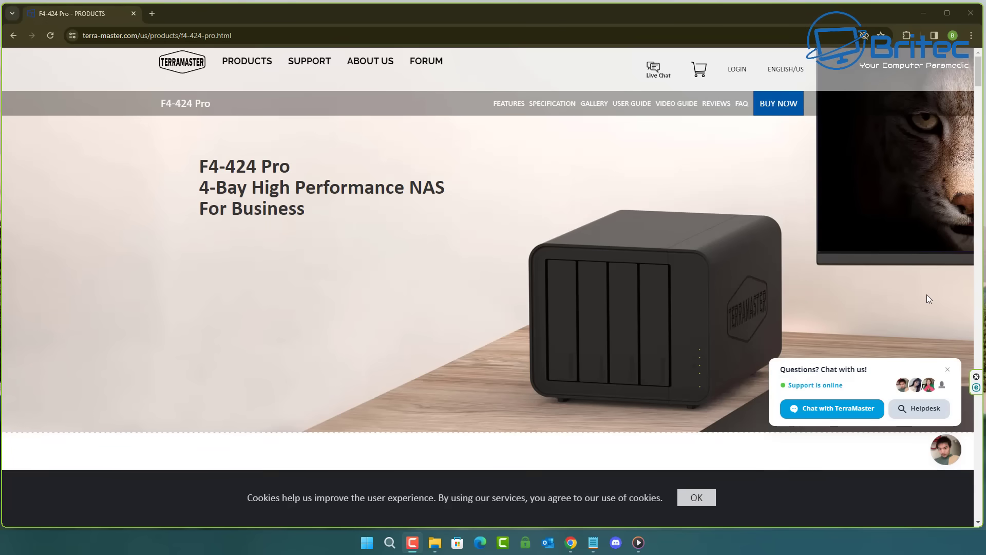
Autoscroll down the F4-424 Pro product page to read through its features
{"action": "middle_click", "coordinate": [925, 300]}
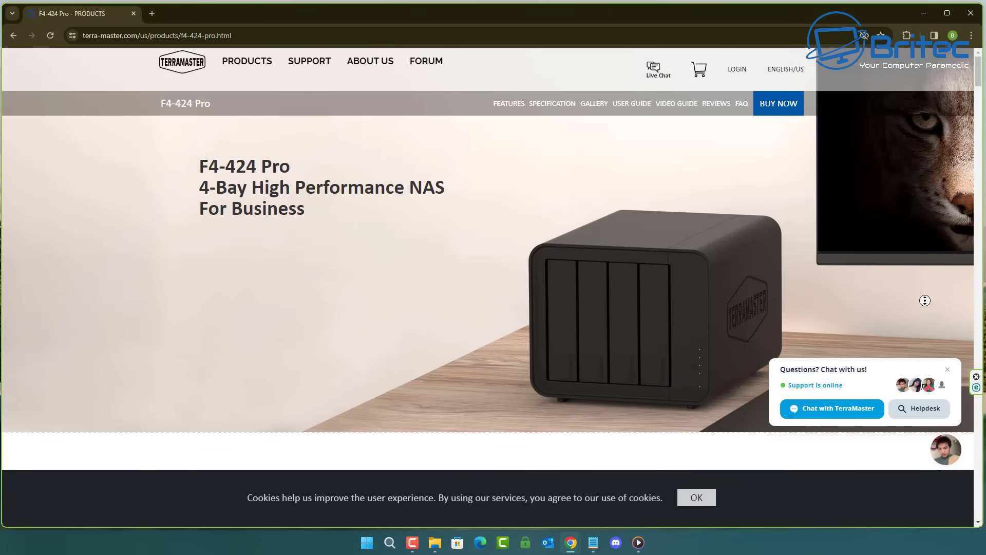
{"action": "scroll", "coordinate": [925, 300], "scroll_direction": "down", "scroll_amount": 2}
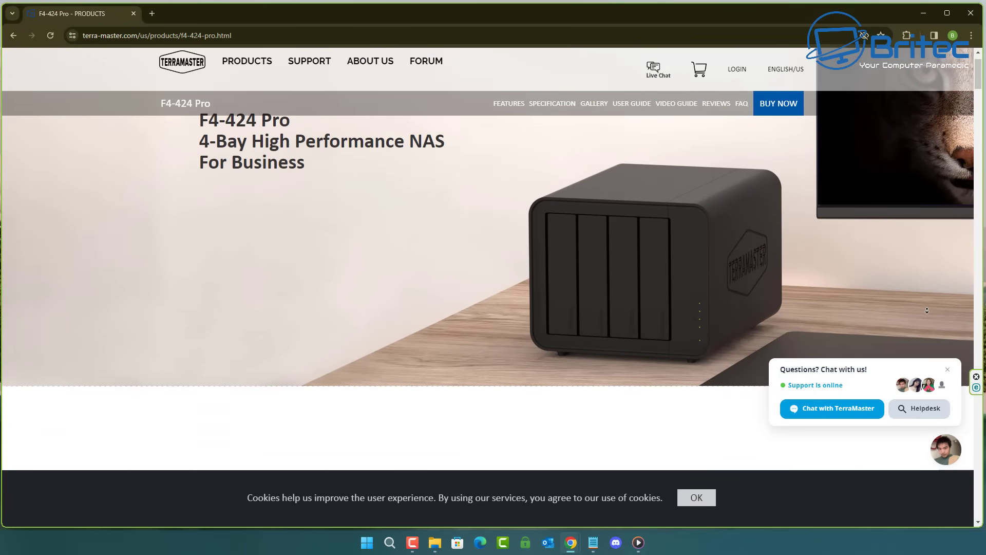
{"action": "scroll", "coordinate": [926, 310], "scroll_direction": "down", "scroll_amount": 3}
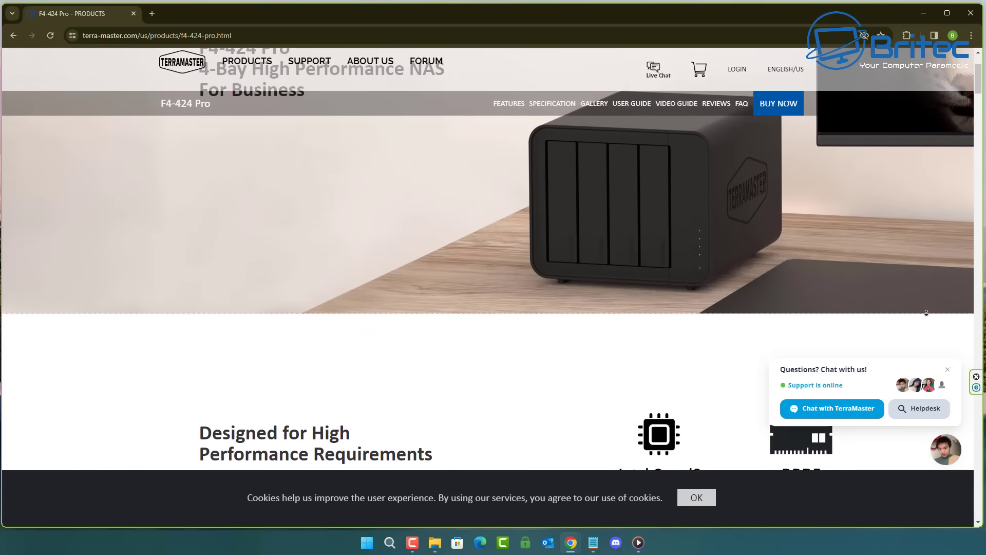
{"action": "scroll", "coordinate": [926, 313], "scroll_direction": "down", "scroll_amount": 3}
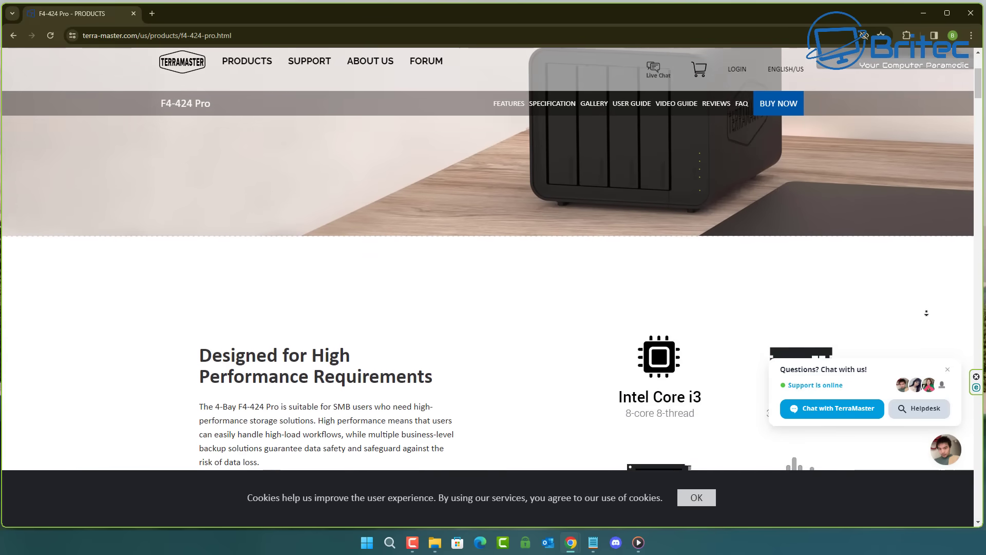
{"action": "scroll", "coordinate": [926, 312], "scroll_direction": "down", "scroll_amount": 3}
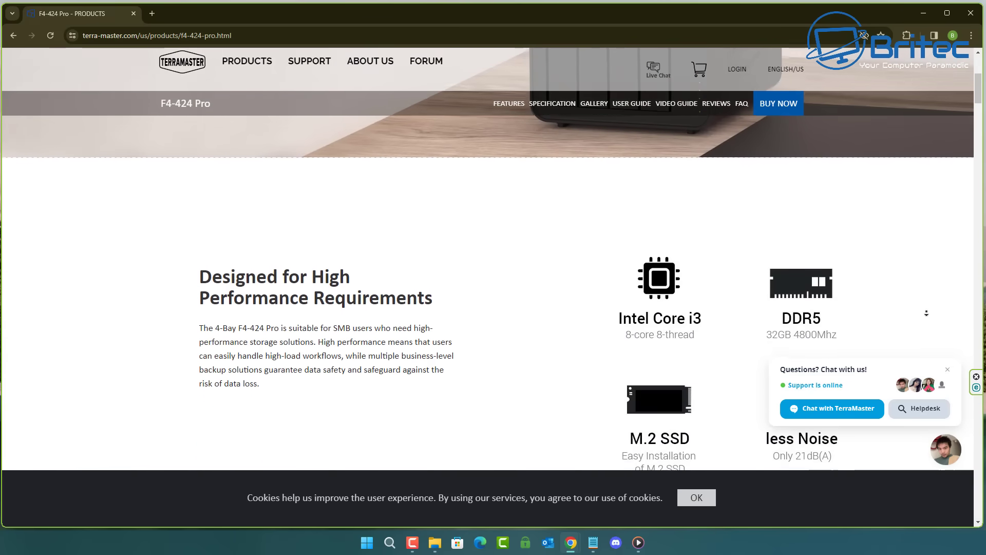
{"action": "scroll", "coordinate": [927, 313], "scroll_direction": "down", "scroll_amount": 3}
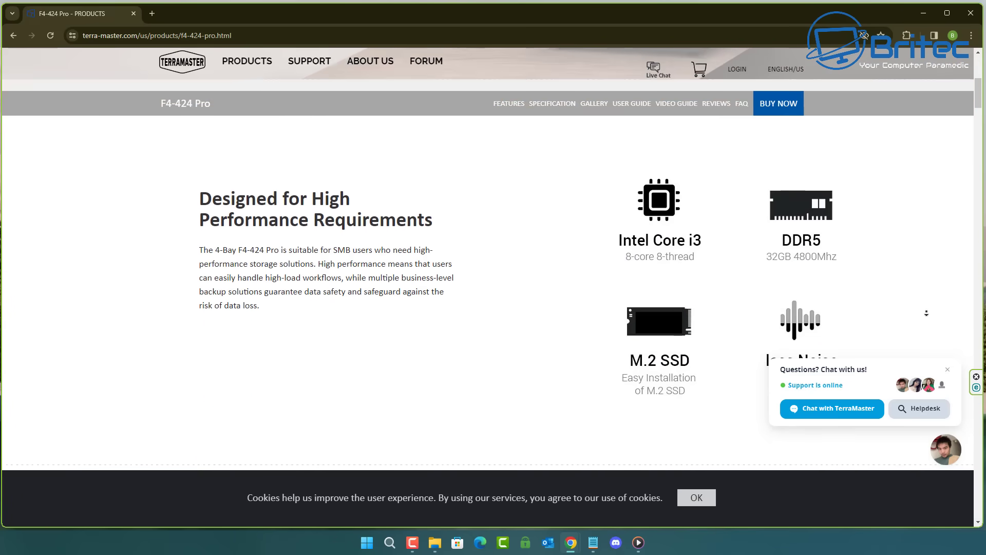
{"action": "scroll", "coordinate": [926, 313], "scroll_direction": "down", "scroll_amount": 3}
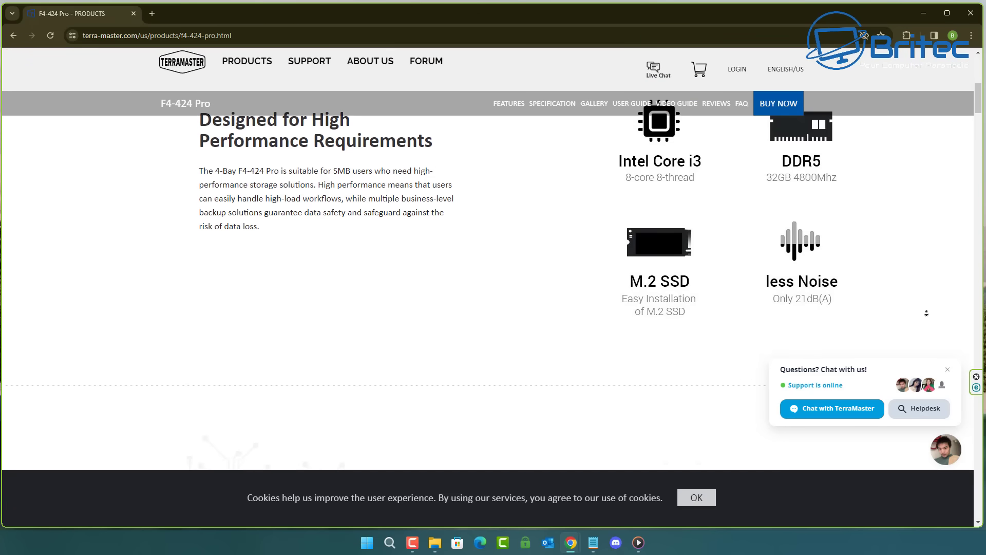
{"action": "scroll", "coordinate": [927, 313], "scroll_direction": "down", "scroll_amount": 3}
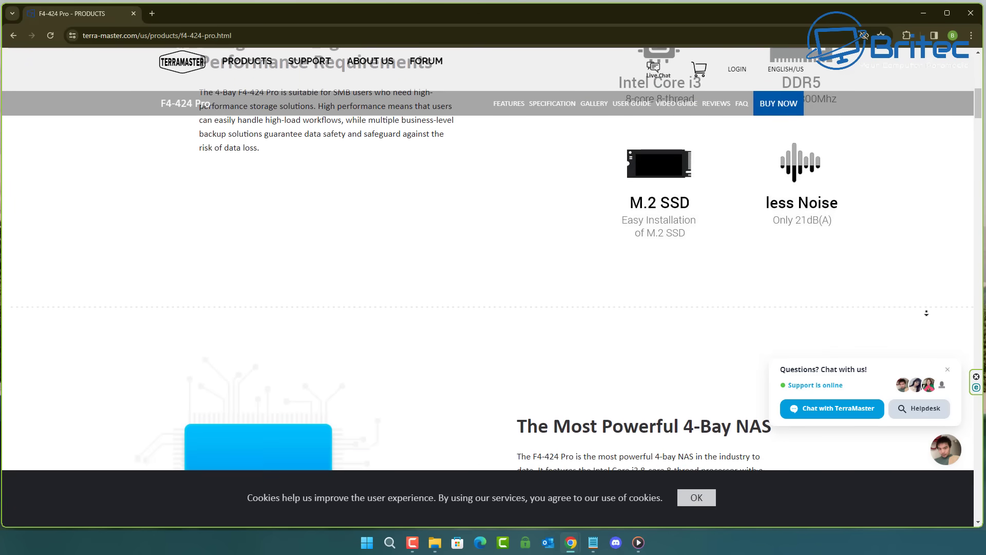
{"action": "scroll", "coordinate": [926, 312], "scroll_direction": "down", "scroll_amount": 3}
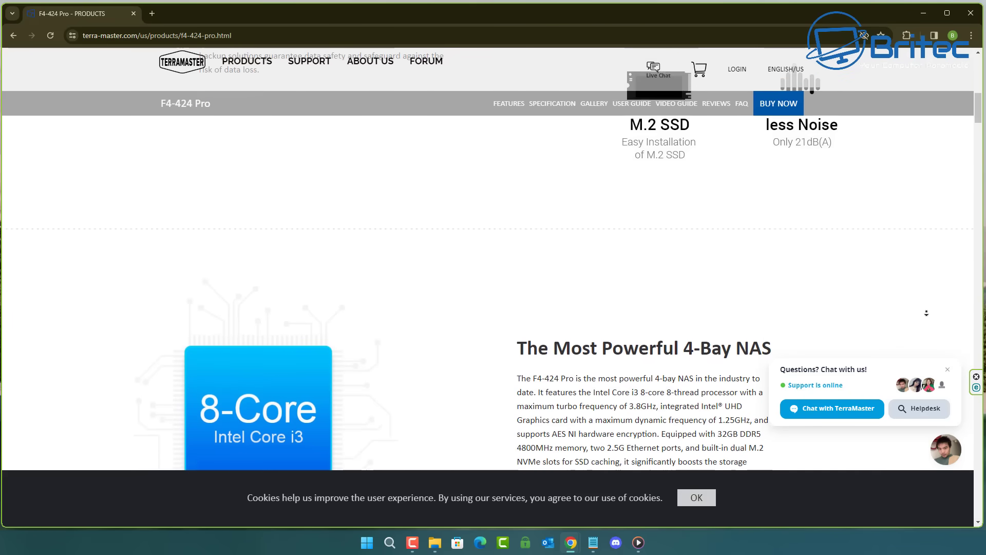
{"action": "scroll", "coordinate": [926, 312], "scroll_direction": "down", "scroll_amount": 3}
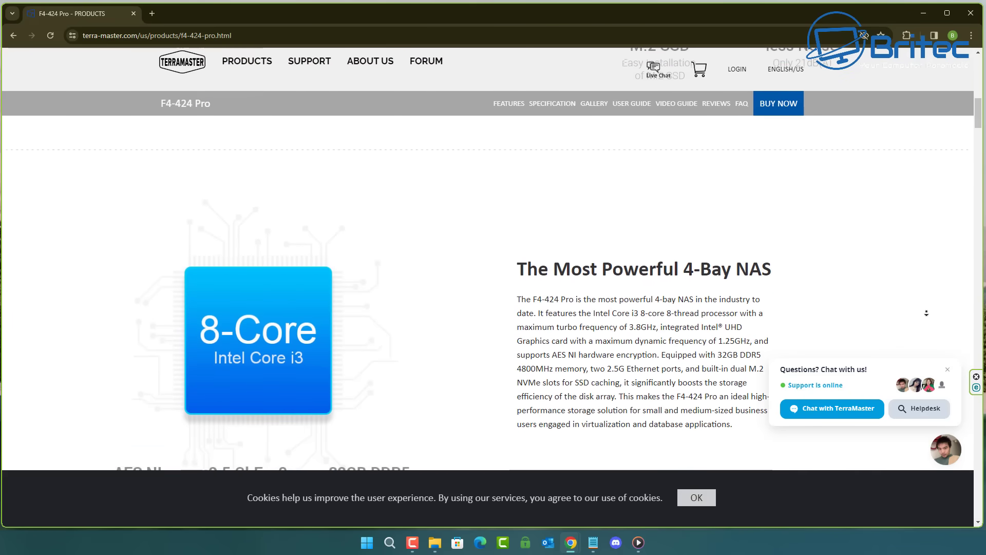
{"action": "scroll", "coordinate": [927, 313], "scroll_direction": "down", "scroll_amount": 3}
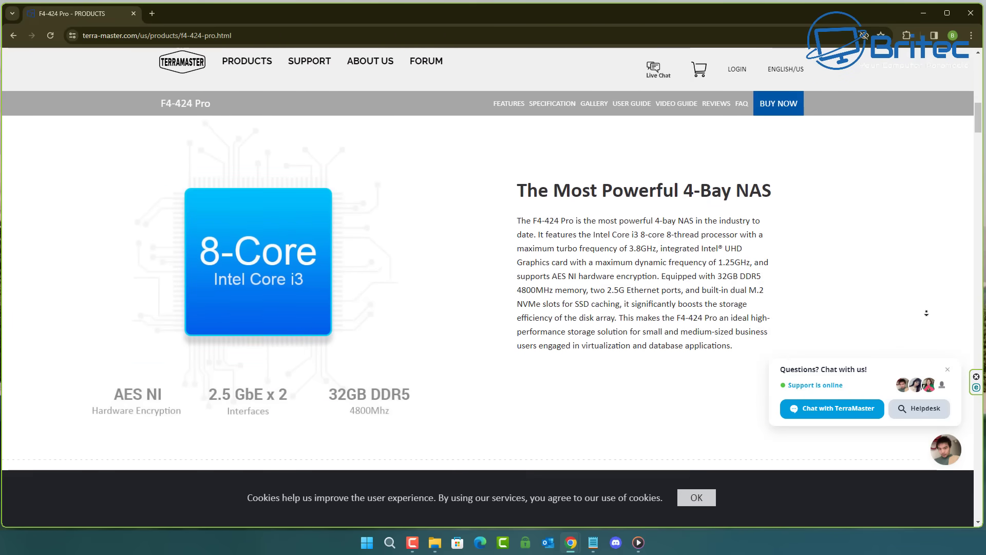
{"action": "scroll", "coordinate": [927, 313], "scroll_direction": "down", "scroll_amount": 3}
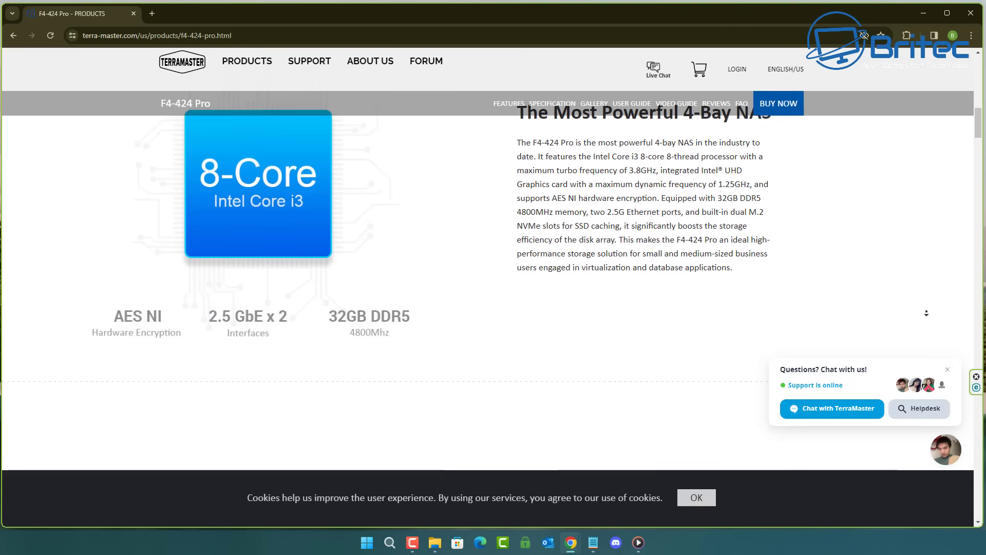
{"action": "scroll", "coordinate": [927, 313], "scroll_direction": "down", "scroll_amount": 3}
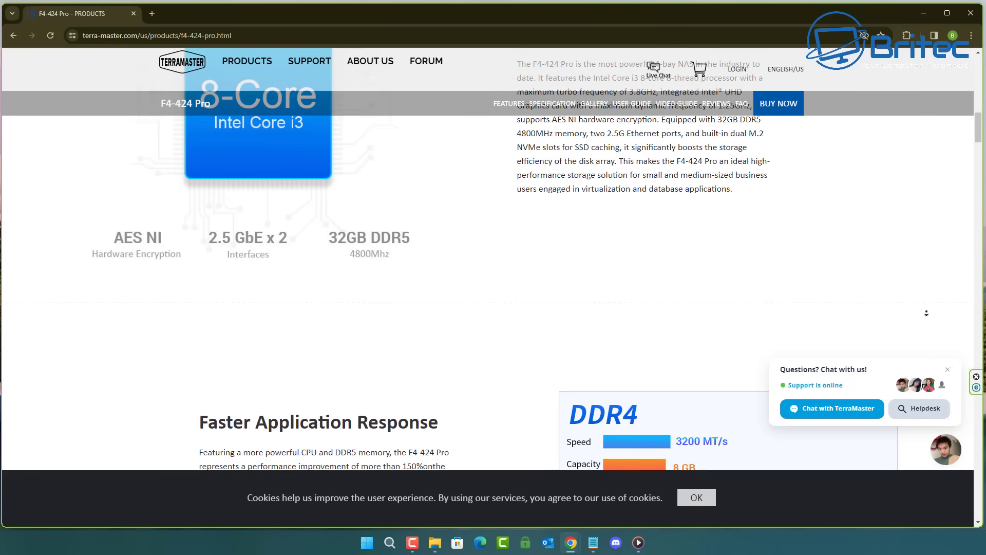
{"action": "scroll", "coordinate": [927, 313], "scroll_direction": "down", "scroll_amount": 3}
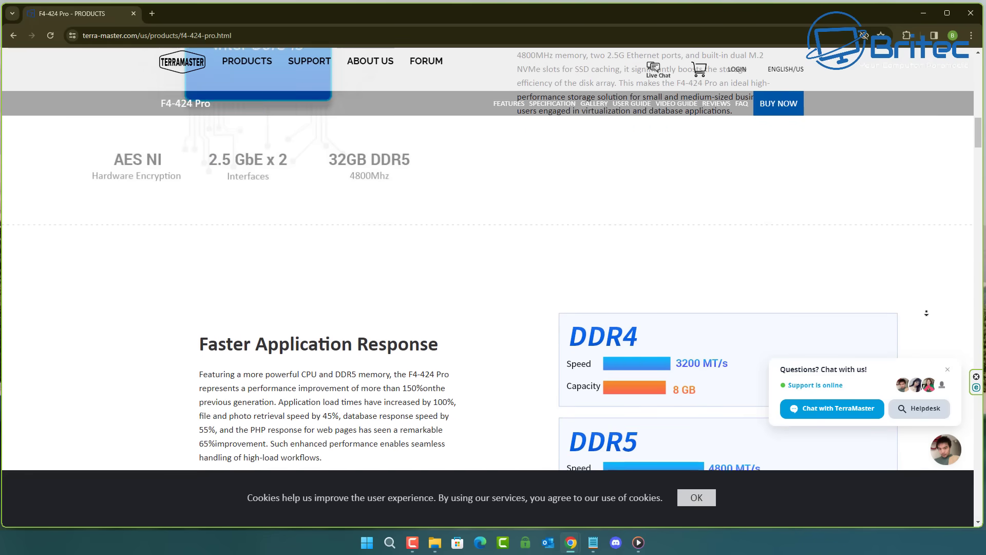
{"action": "scroll", "coordinate": [926, 312], "scroll_direction": "down", "scroll_amount": 3}
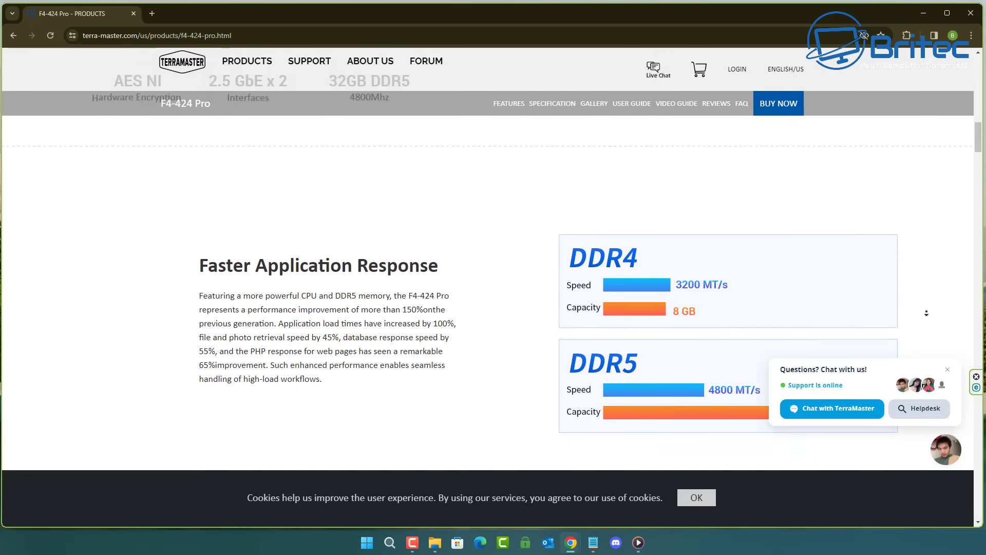
{"action": "scroll", "coordinate": [927, 313], "scroll_direction": "down", "scroll_amount": 3}
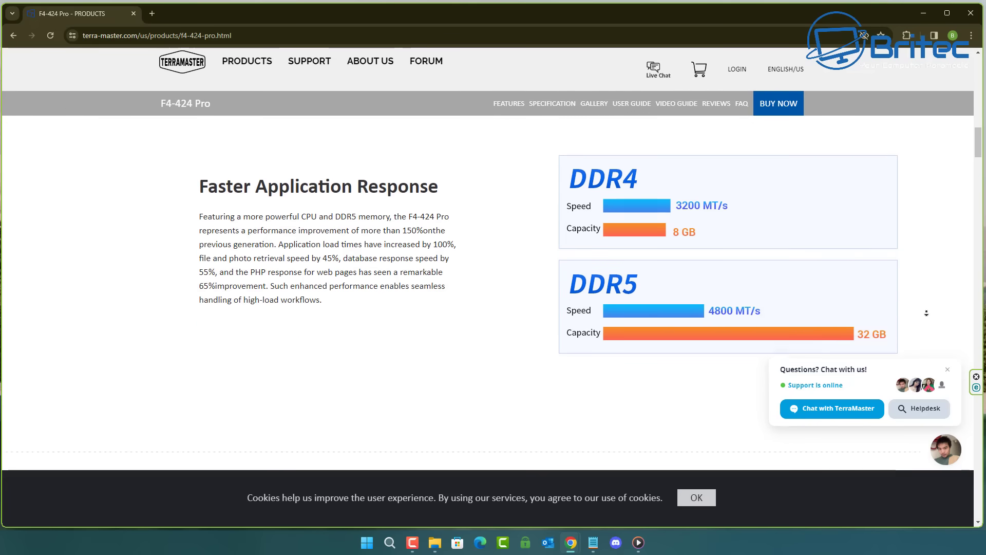
{"action": "scroll", "coordinate": [926, 313], "scroll_direction": "down", "scroll_amount": 3}
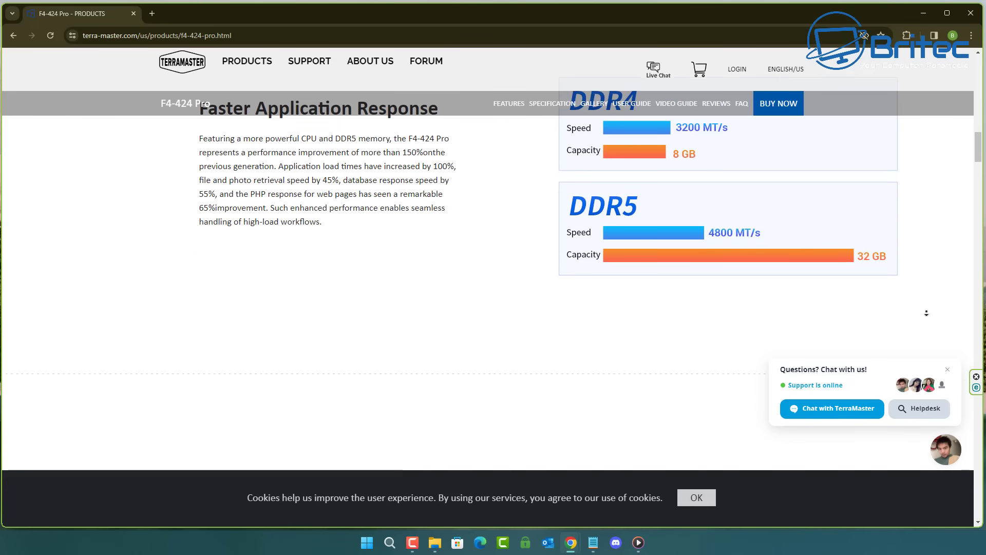
{"action": "scroll", "coordinate": [927, 313], "scroll_direction": "down", "scroll_amount": 3}
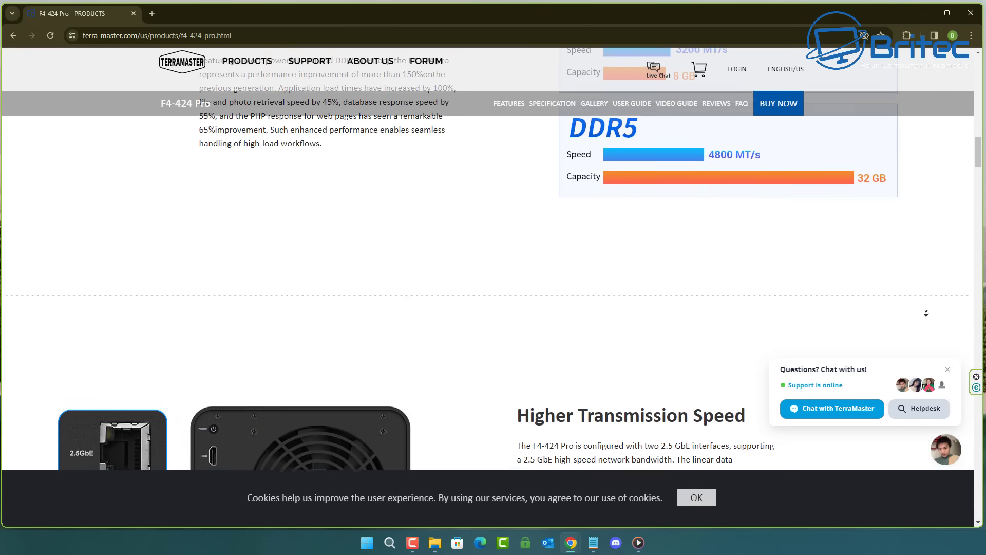
{"action": "scroll", "coordinate": [926, 313], "scroll_direction": "down", "scroll_amount": 3}
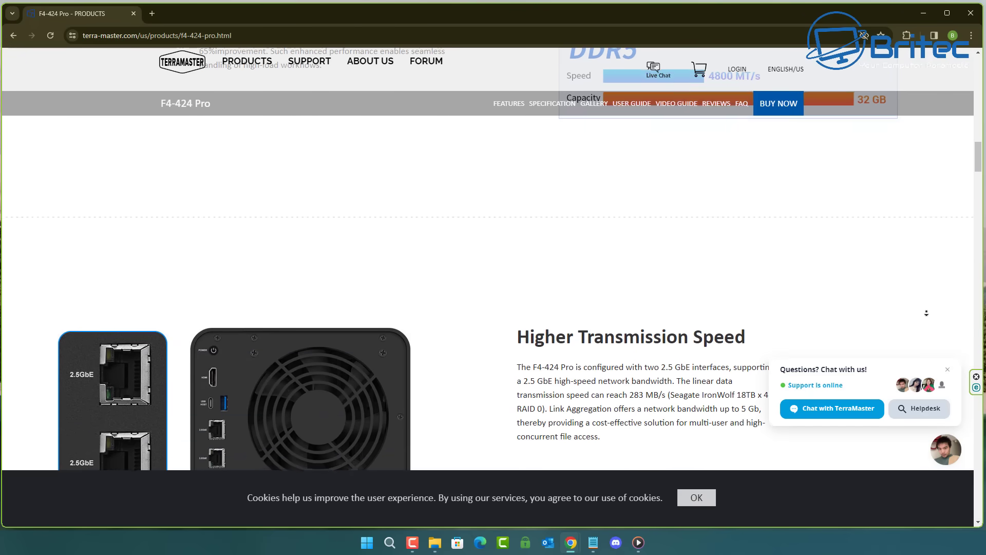
{"action": "scroll", "coordinate": [927, 313], "scroll_direction": "down", "scroll_amount": 3}
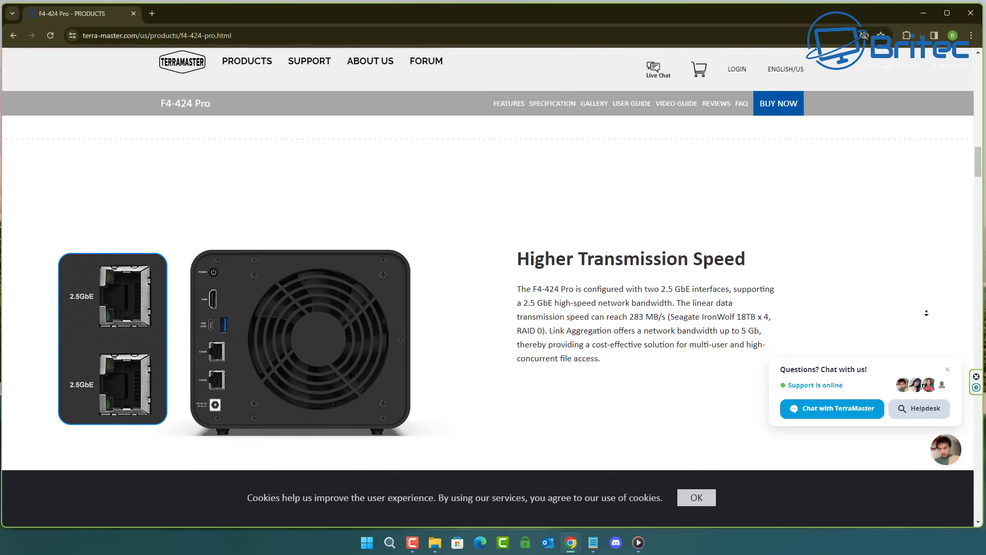
{"action": "scroll", "coordinate": [926, 313], "scroll_direction": "down", "scroll_amount": 3}
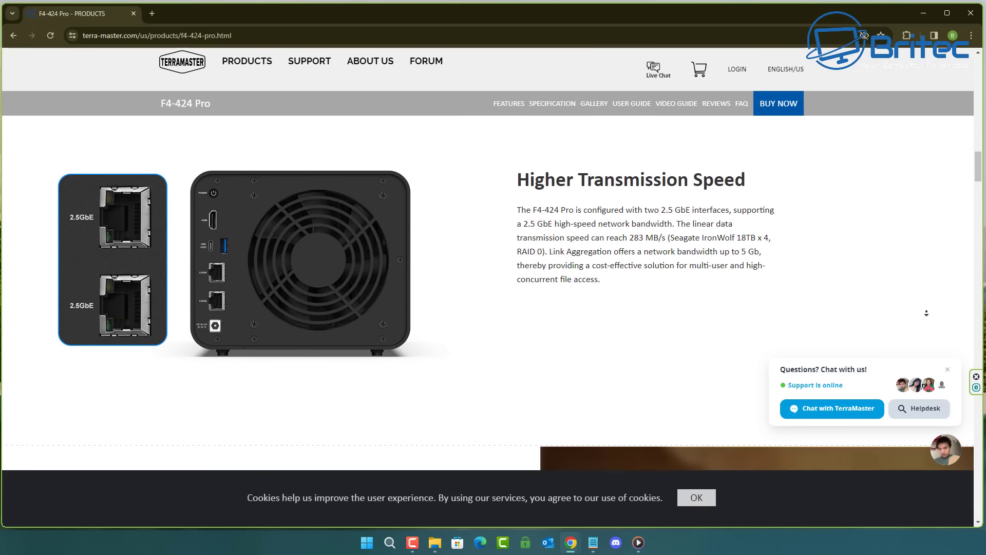
{"action": "scroll", "coordinate": [926, 313], "scroll_direction": "down", "scroll_amount": 3}
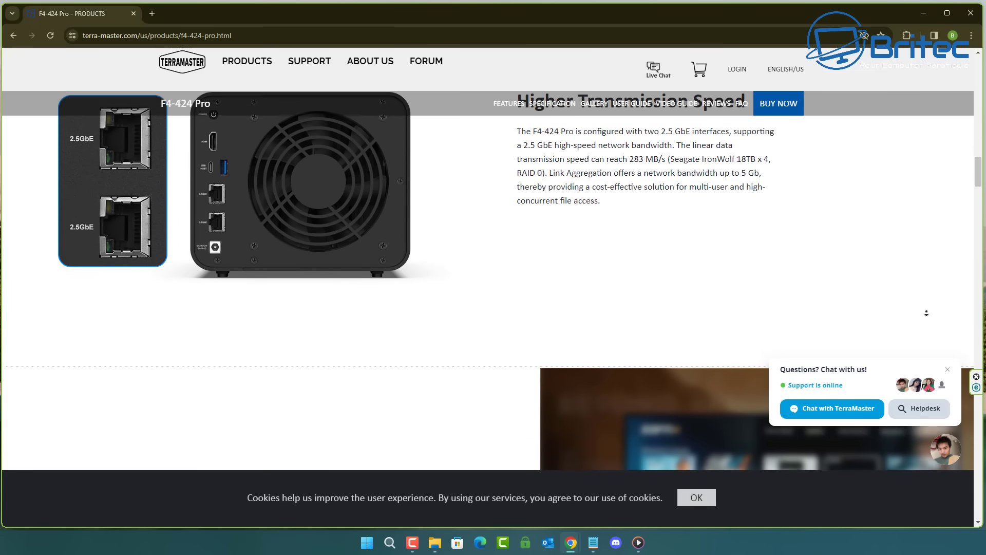
{"action": "scroll", "coordinate": [926, 312], "scroll_direction": "down", "scroll_amount": 3}
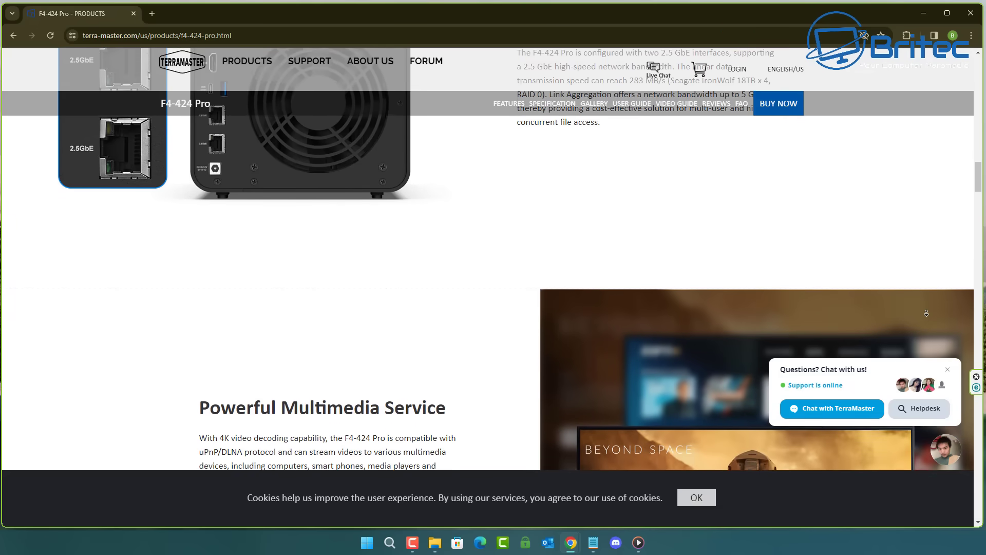
{"action": "scroll", "coordinate": [926, 313], "scroll_direction": "down", "scroll_amount": 3}
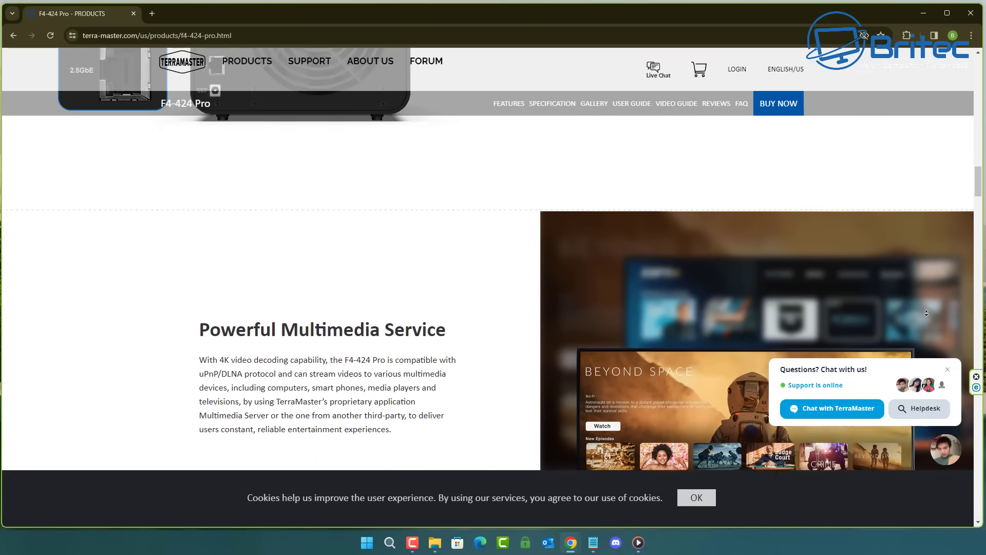
{"action": "scroll", "coordinate": [927, 312], "scroll_direction": "down", "scroll_amount": 1}
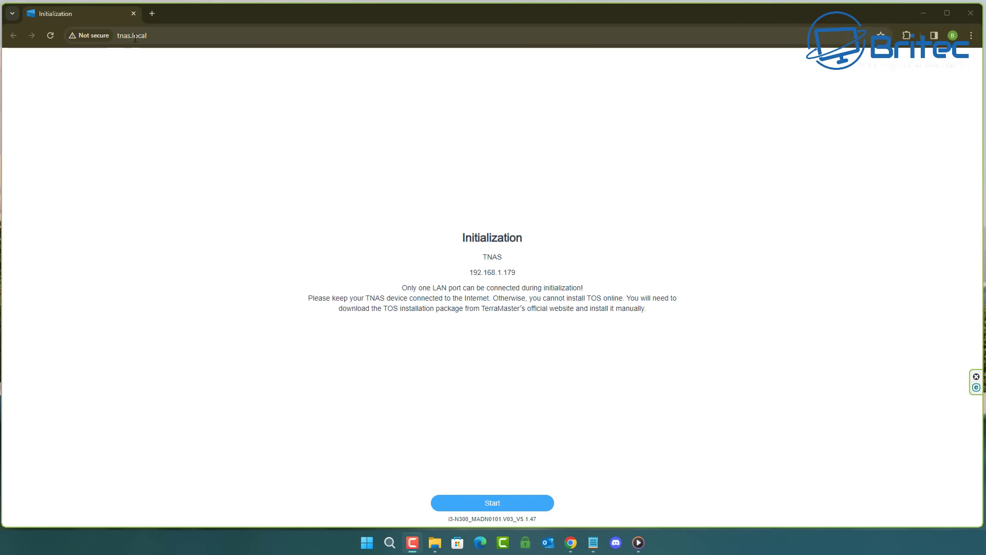
Begin TNAS initialization with the Default option, accepting that HDD3 and HDD4 will be wiped
{"action": "left_click", "coordinate": [513, 501]}
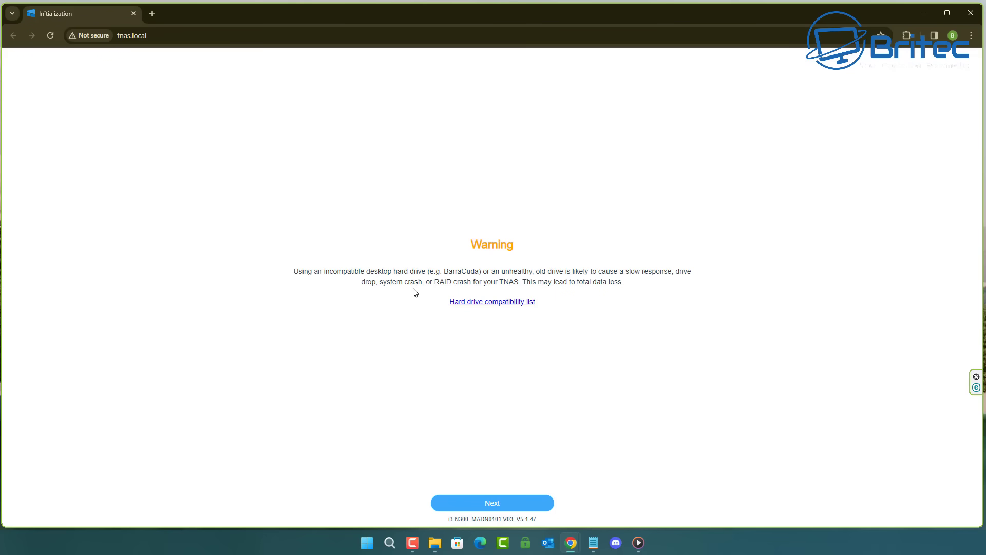
{"action": "left_click", "coordinate": [489, 504]}
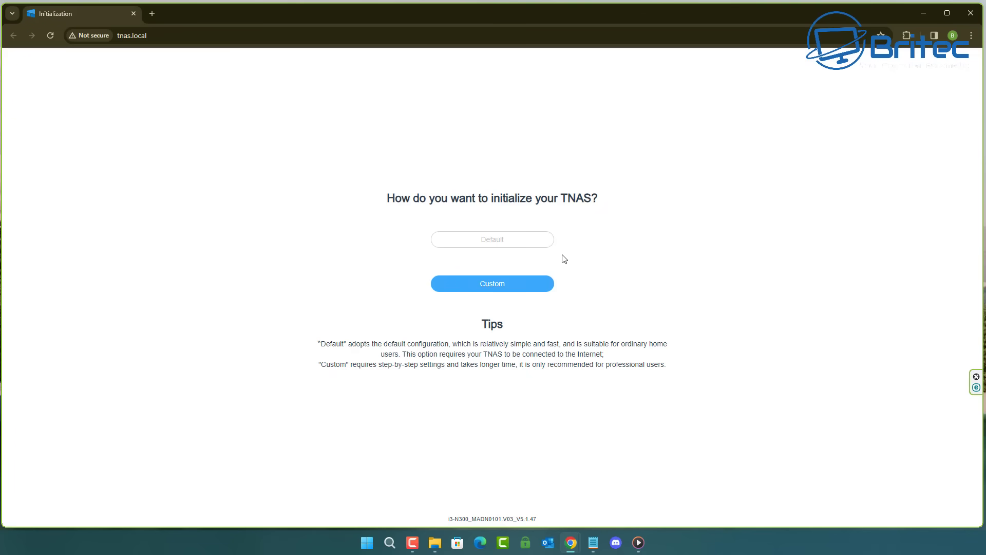
{"action": "left_click", "coordinate": [492, 247]}
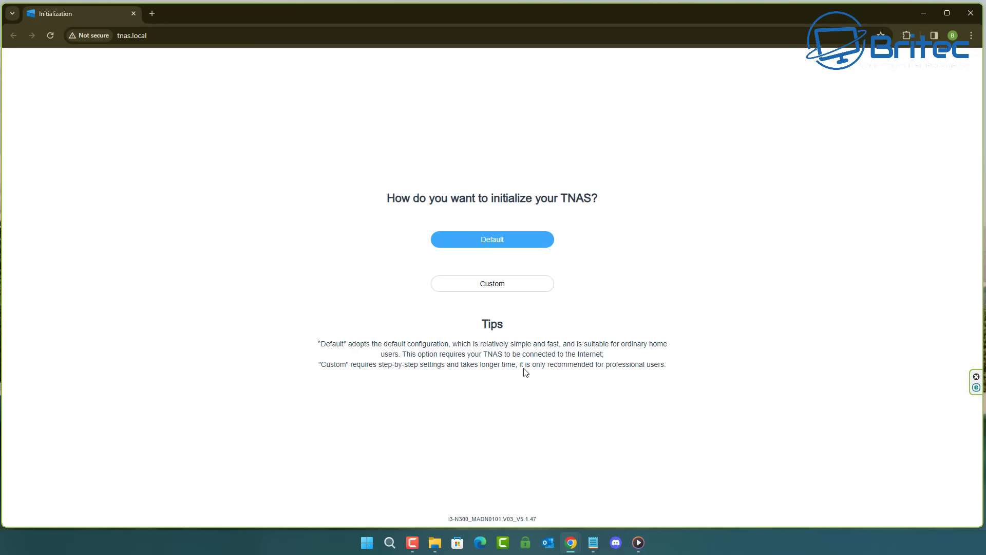
{"action": "left_click", "coordinate": [506, 248]}
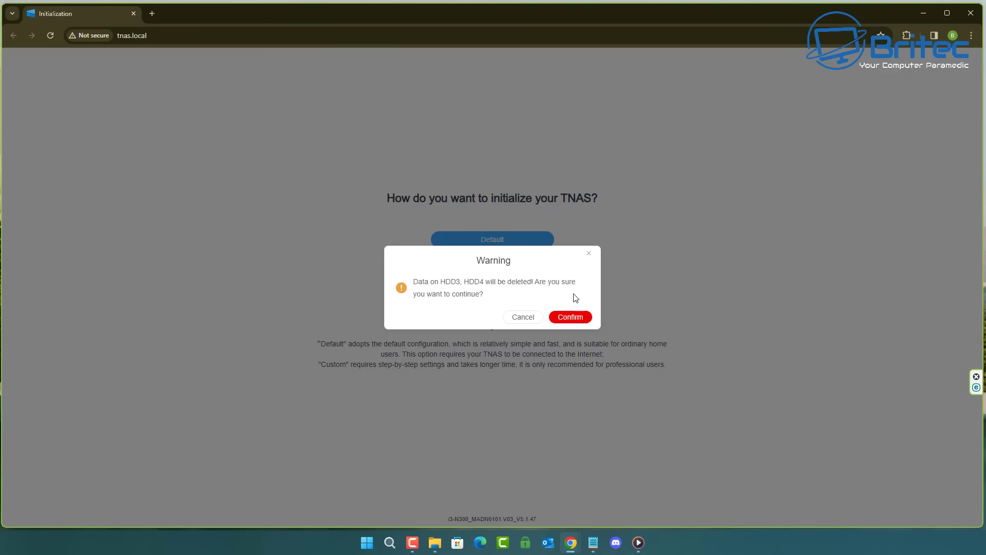
{"action": "left_click", "coordinate": [574, 318]}
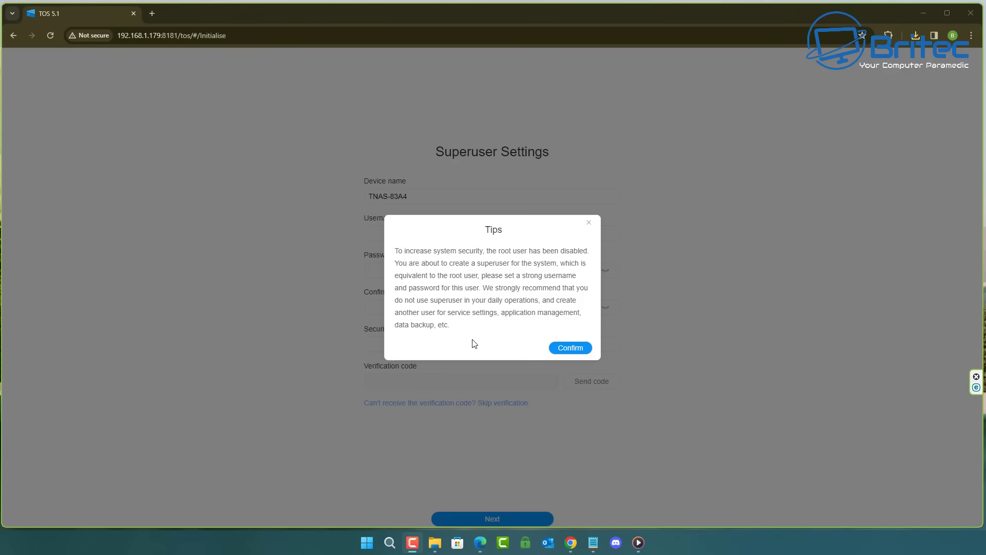
Dismiss the superuser tips and rename the device from TNAS-83A4 to HomeOfficeTerra
{"action": "left_click", "coordinate": [573, 350]}
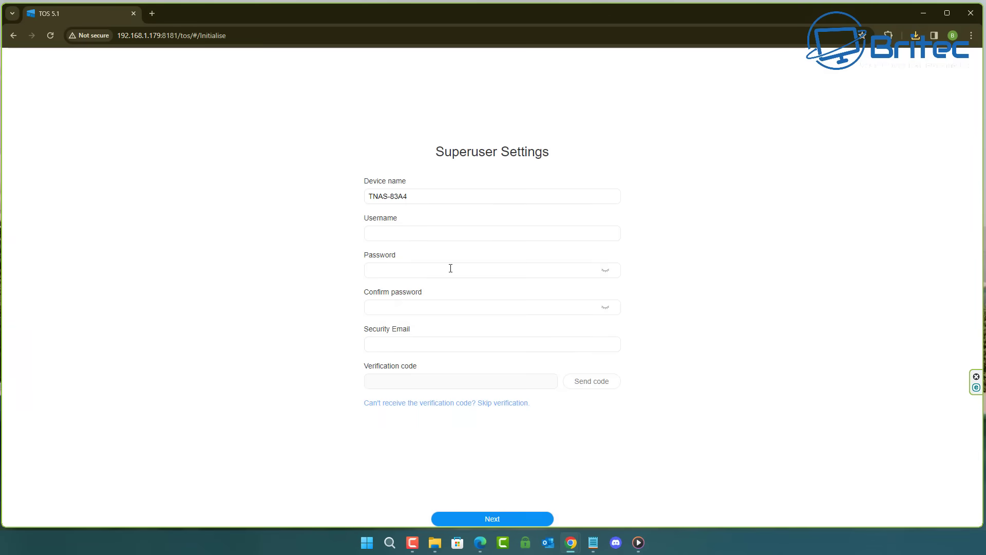
{"action": "triple_click", "coordinate": [414, 196]}
{"action": "left_click_drag", "start_coordinate": [416, 188], "coordinate": [358, 196]}
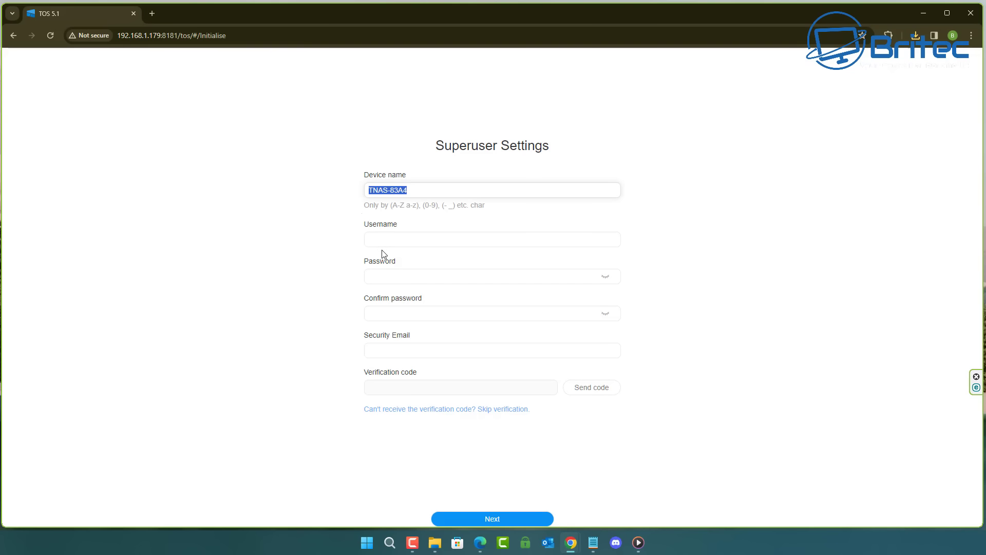
{"action": "type", "text": "H"}
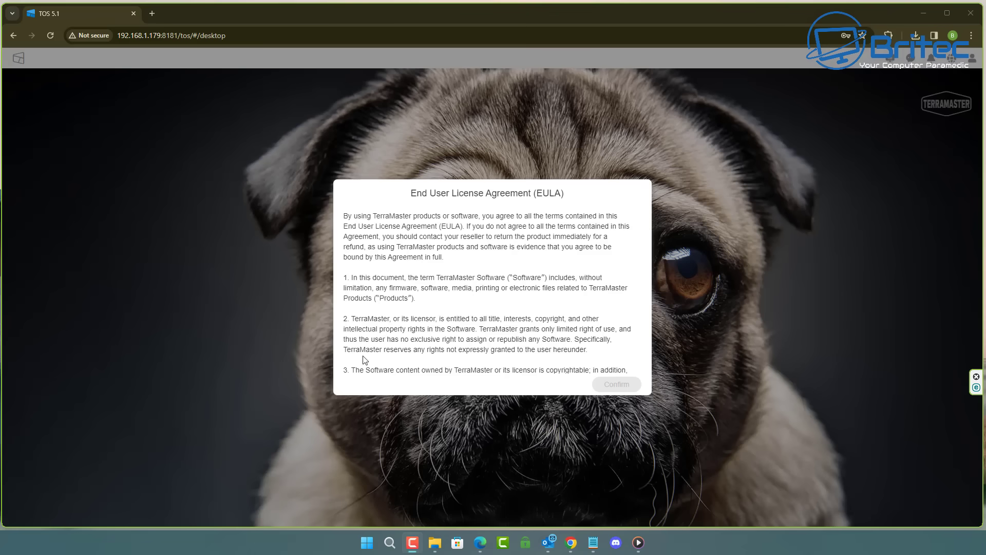
Scroll through the EULA and tick its terms agreement checkbox
{"action": "scroll", "coordinate": [501, 288], "scroll_direction": "down", "scroll_amount": 5}
{"action": "scroll", "coordinate": [501, 289], "scroll_direction": "down", "scroll_amount": 5}
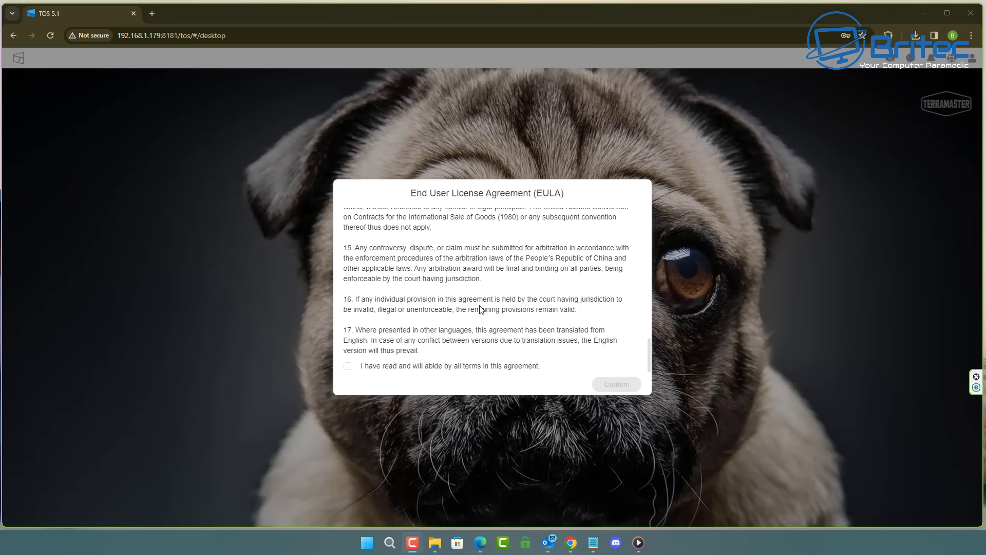
{"action": "left_click", "coordinate": [348, 366]}
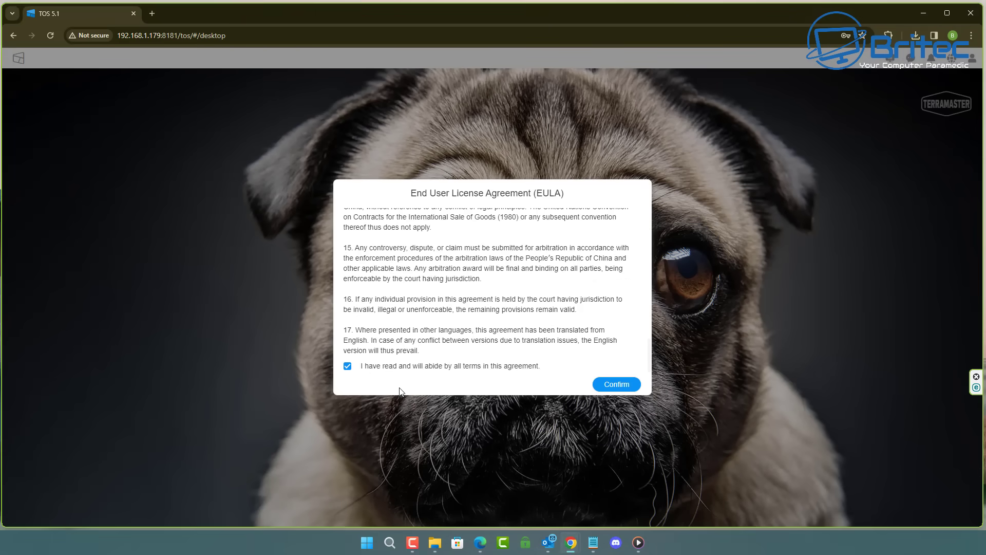
Accept the EULA and reposition Control Panel to watch Storage Pool 1 syncing at 11.64%
{"action": "left_click", "coordinate": [591, 385]}
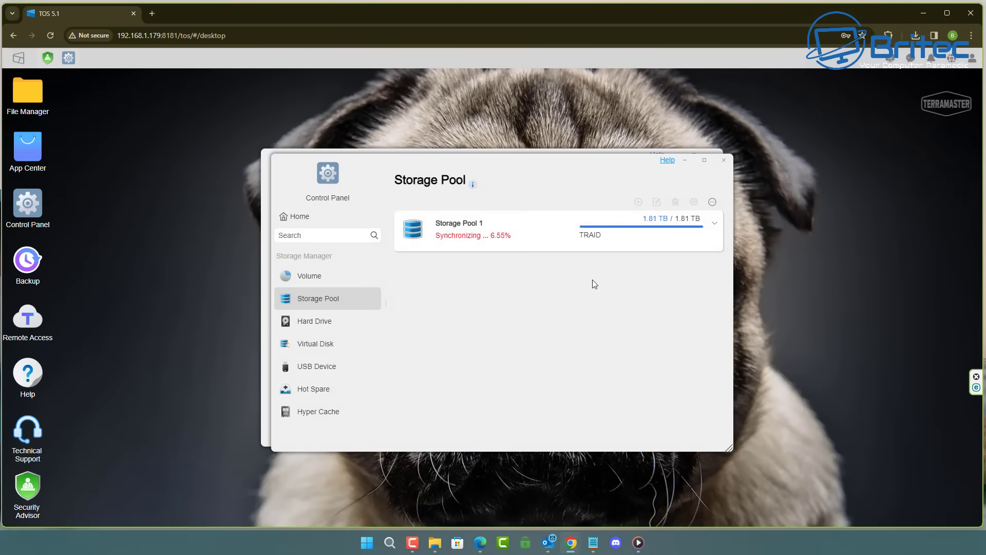
{"action": "left_click_drag", "start_coordinate": [539, 162], "coordinate": [527, 156]}
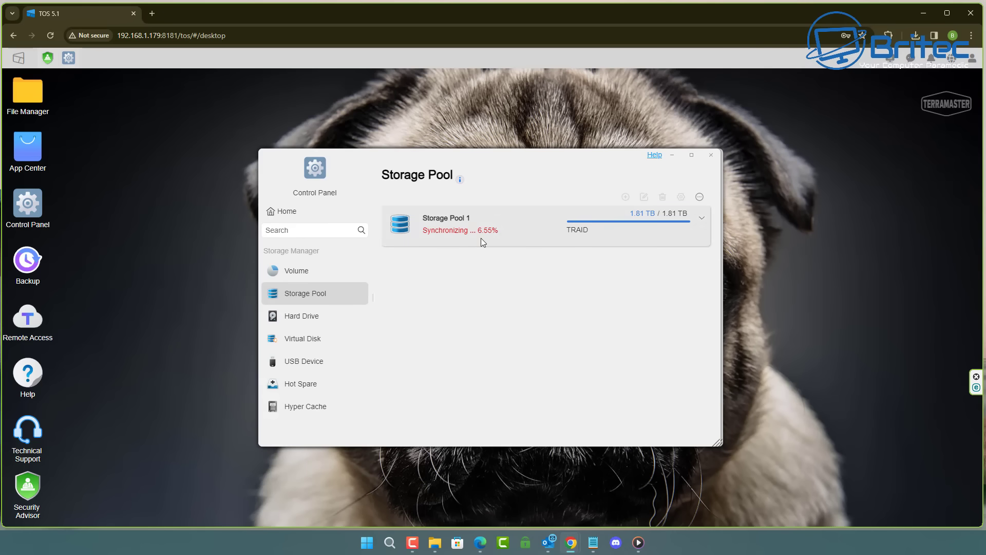
{"action": "left_click_drag", "start_coordinate": [505, 163], "coordinate": [506, 164]}
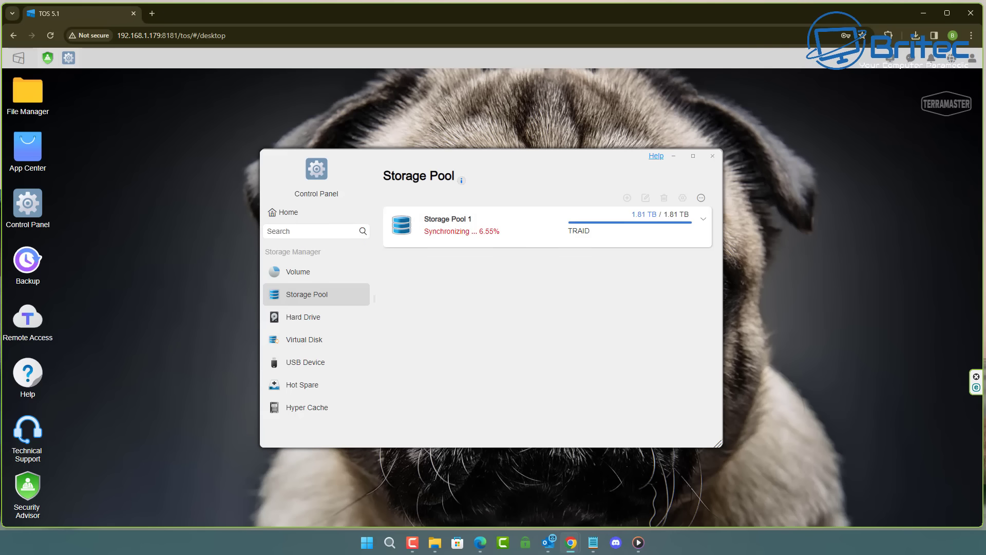
Minimize Control Panel, review the Security Advisor's In risk items, then close Security Advisor
{"action": "left_click", "coordinate": [673, 156]}
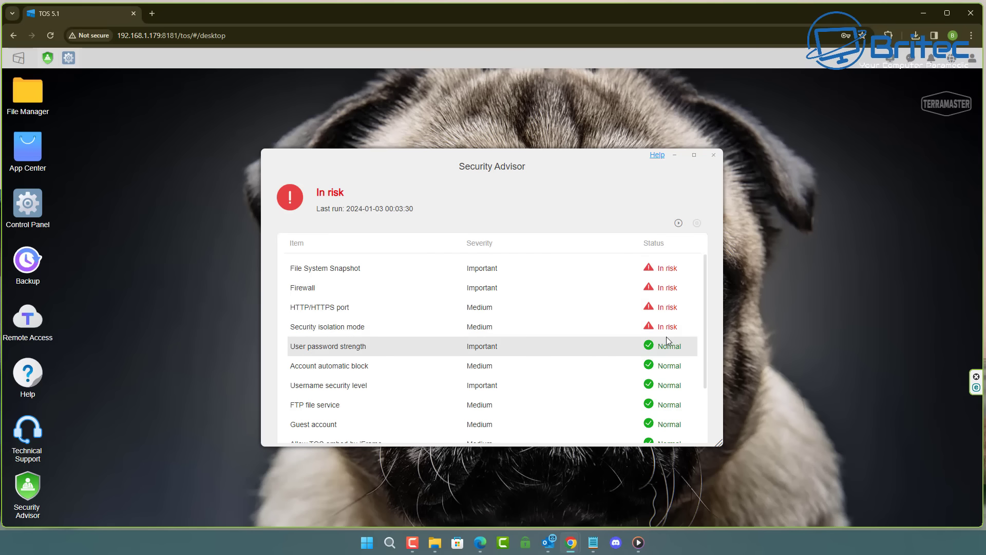
{"action": "scroll", "coordinate": [667, 337], "scroll_direction": "down", "scroll_amount": 3}
{"action": "scroll", "coordinate": [660, 340], "scroll_direction": "up", "scroll_amount": 3}
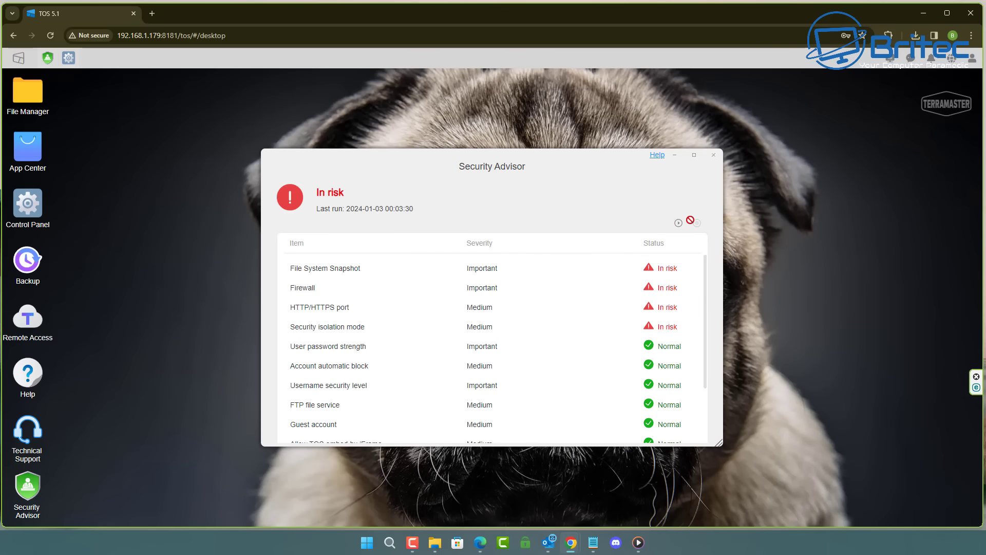
{"action": "left_click", "coordinate": [677, 156]}
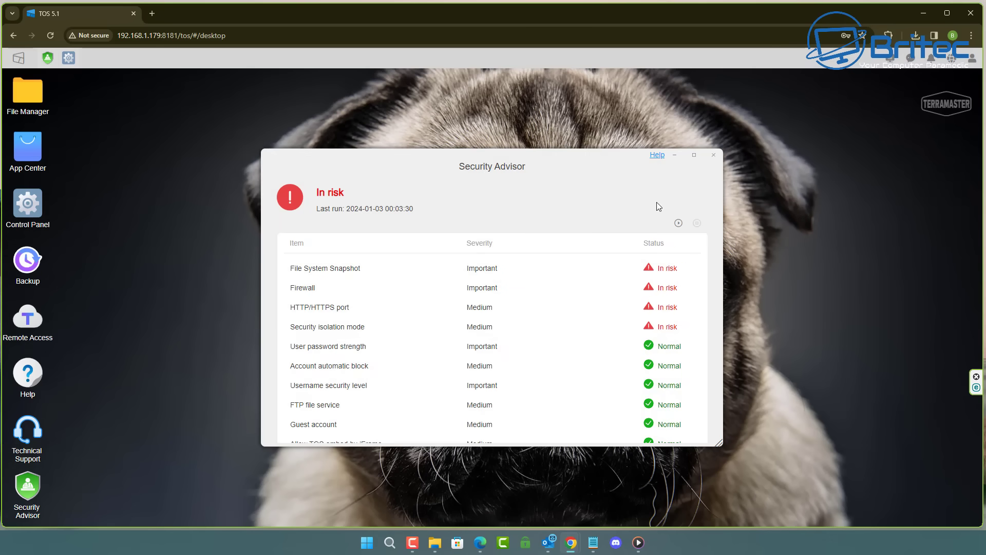
{"action": "left_click", "coordinate": [713, 155]}
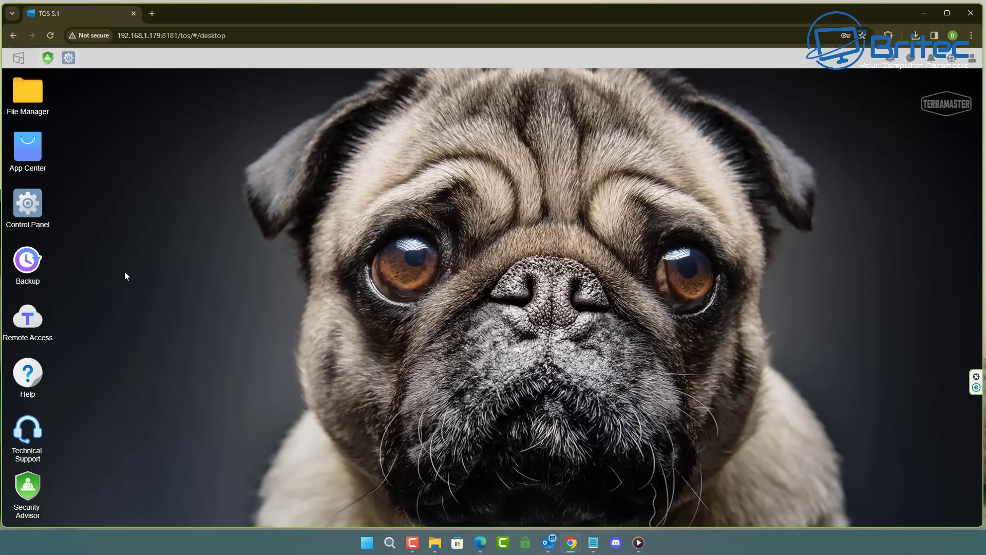
Reopen Control Panel, check the Volume and Hard Drive pages, then close it
{"action": "left_click", "coordinate": [29, 206]}
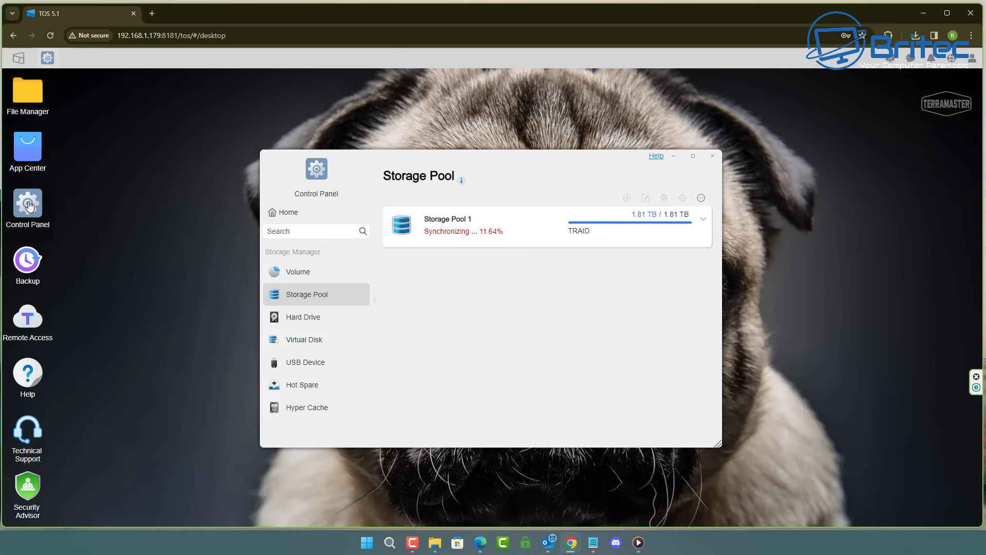
{"action": "left_click", "coordinate": [294, 272]}
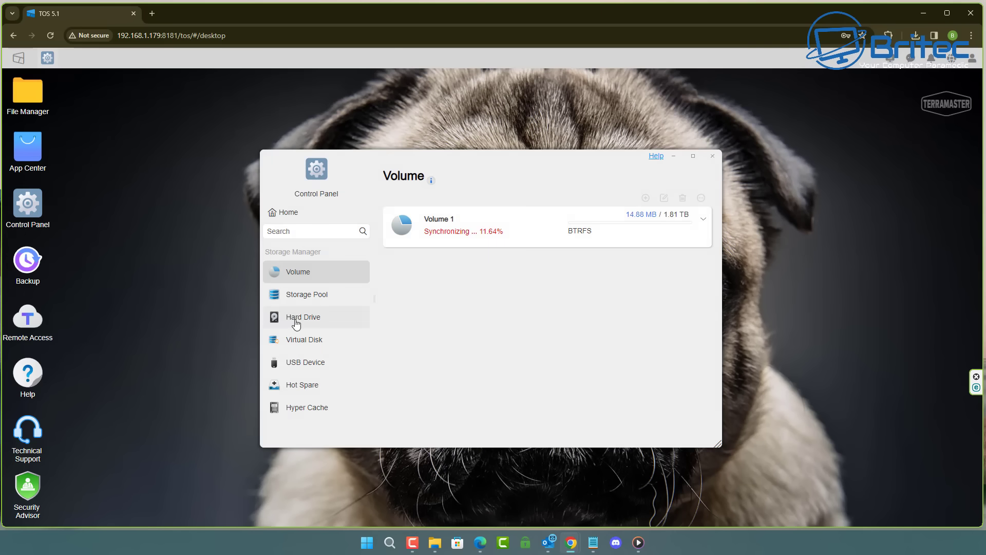
{"action": "left_click", "coordinate": [296, 319]}
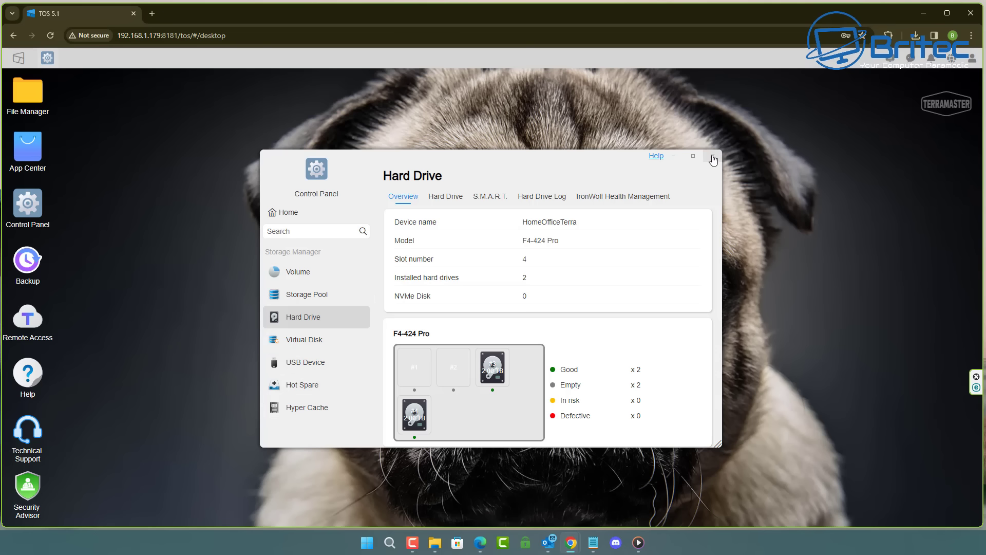
{"action": "left_click", "coordinate": [712, 157]}
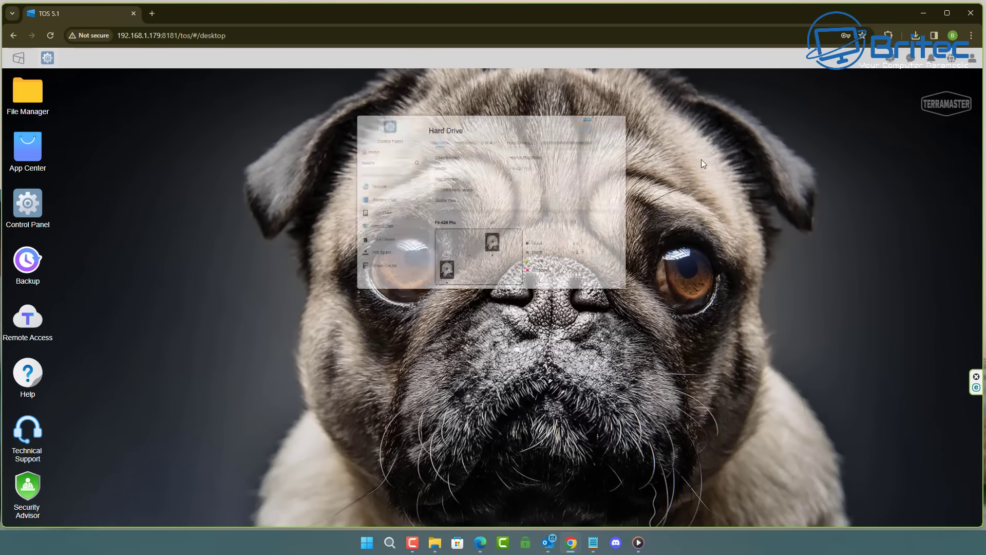
Open App Center, enlarge its window, and scroll the Recommended apps down to Plex Media Server
{"action": "left_click", "coordinate": [28, 154]}
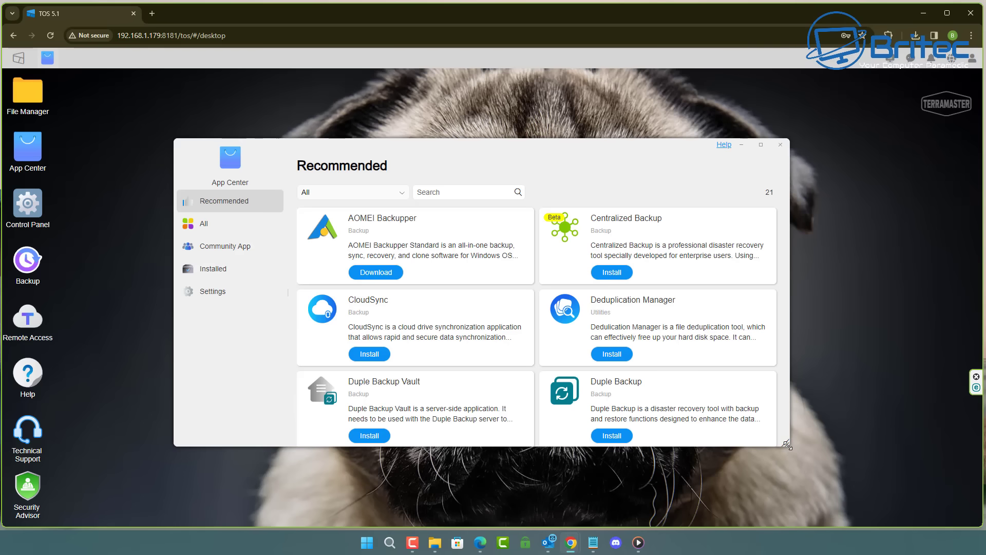
{"action": "left_click_drag", "start_coordinate": [788, 447], "coordinate": [816, 524]}
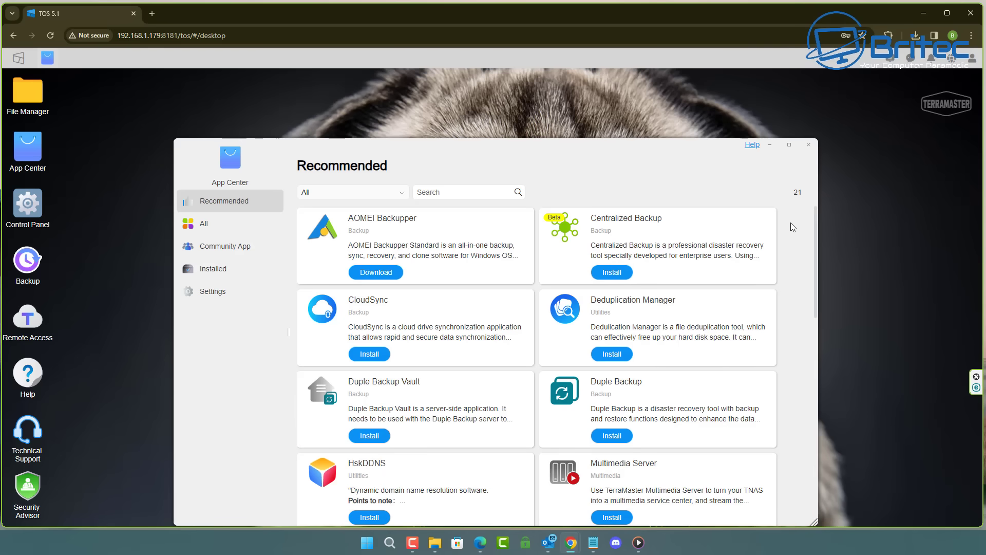
{"action": "middle_click", "coordinate": [784, 261]}
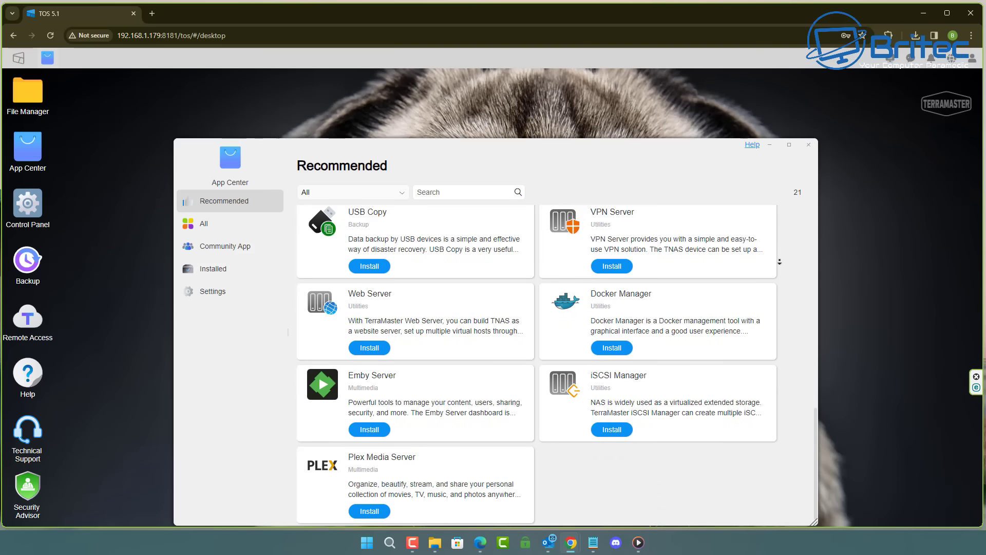
{"action": "middle_click", "coordinate": [204, 253]}
Open the Community App section and agree to the community application terms
{"action": "left_click", "coordinate": [205, 256]}
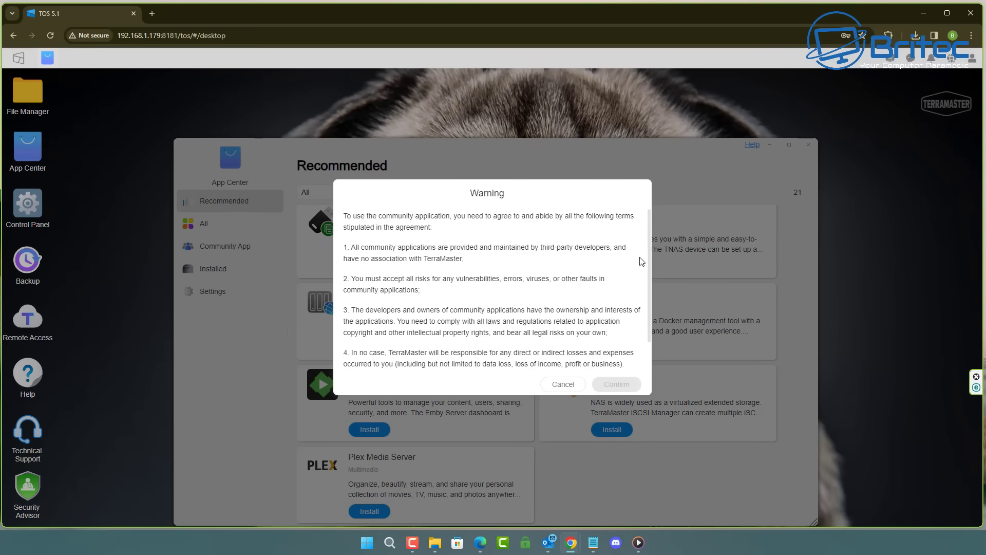
{"action": "scroll", "coordinate": [643, 300], "scroll_direction": "down", "scroll_amount": 1}
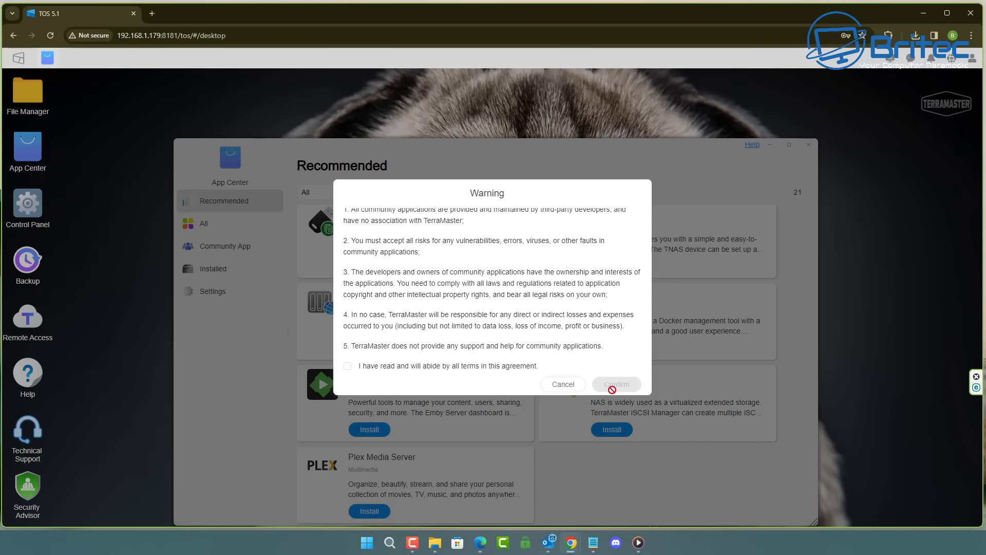
{"action": "left_click", "coordinate": [347, 366]}
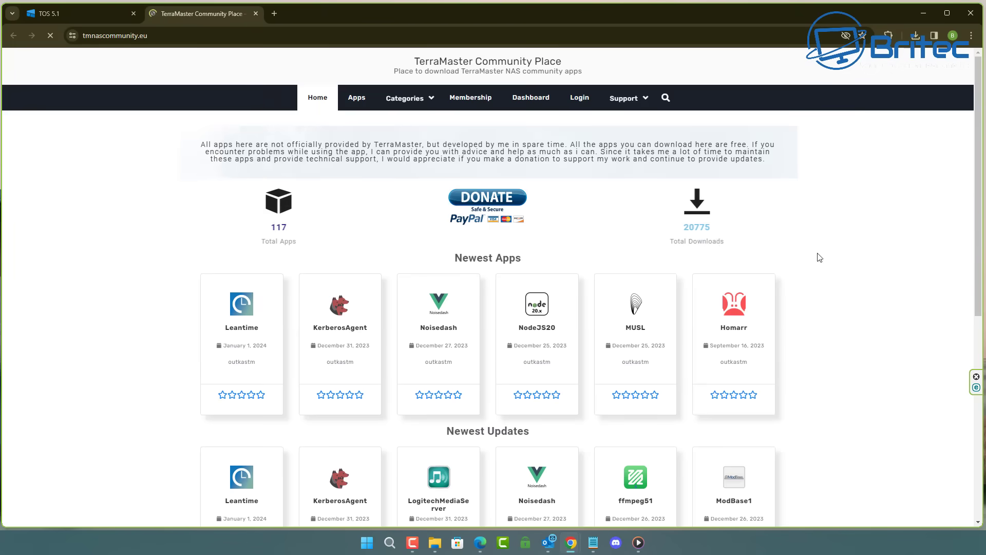
Browse the TerraMaster Community Place apps catalogue, then close its browser tab
{"action": "middle_click", "coordinate": [824, 194]}
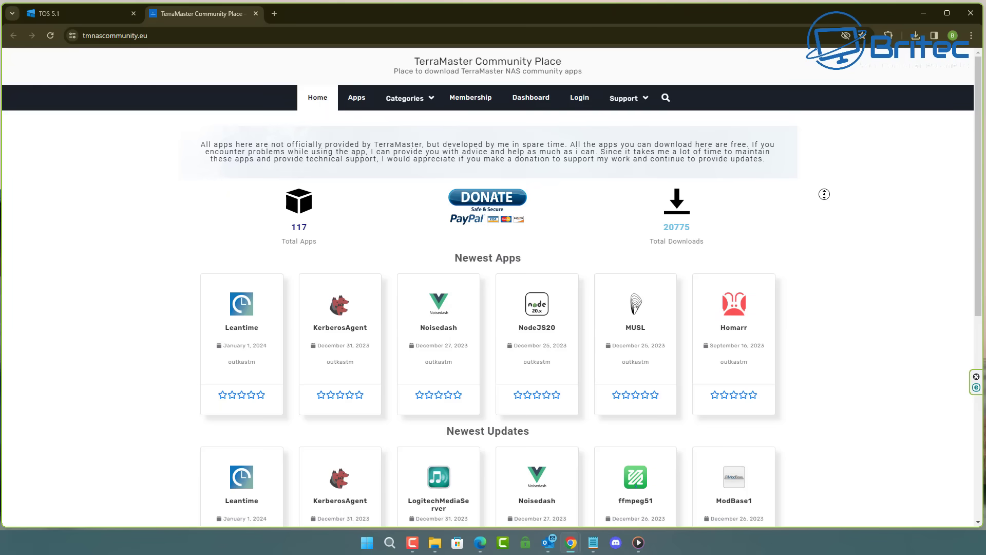
{"action": "scroll", "coordinate": [821, 211], "scroll_direction": "down", "scroll_amount": 1}
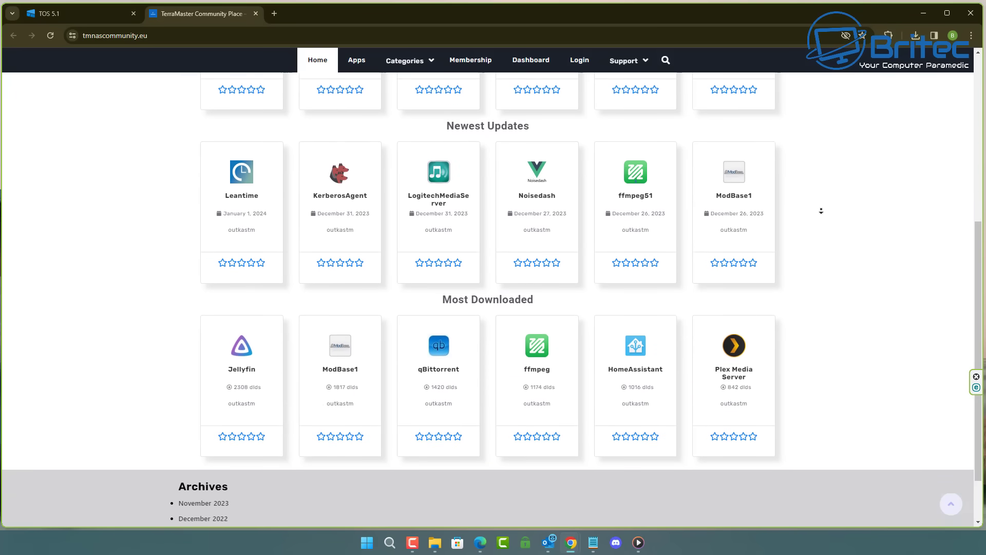
{"action": "middle_click", "coordinate": [824, 214]}
{"action": "scroll", "coordinate": [797, 229], "scroll_direction": "up", "scroll_amount": 6}
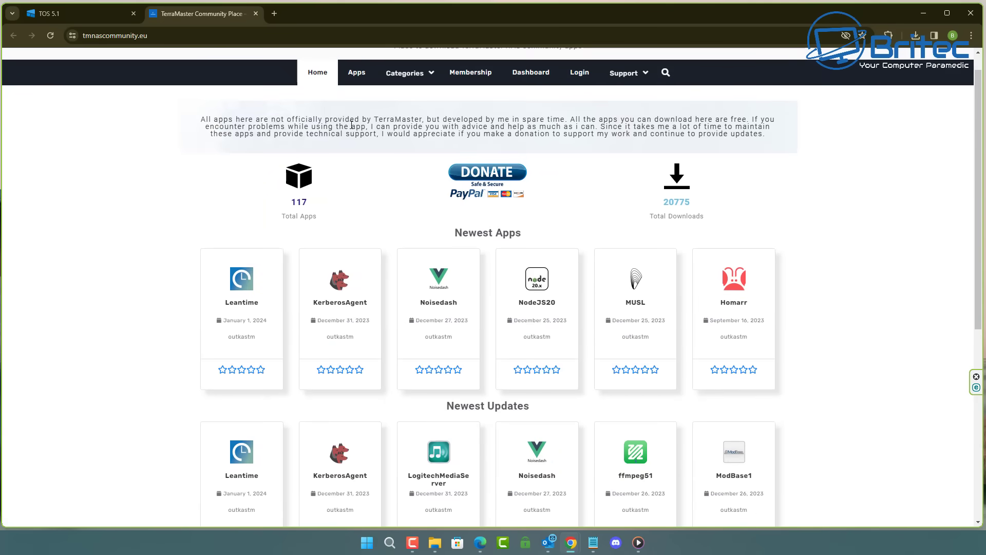
{"action": "left_click", "coordinate": [357, 72]}
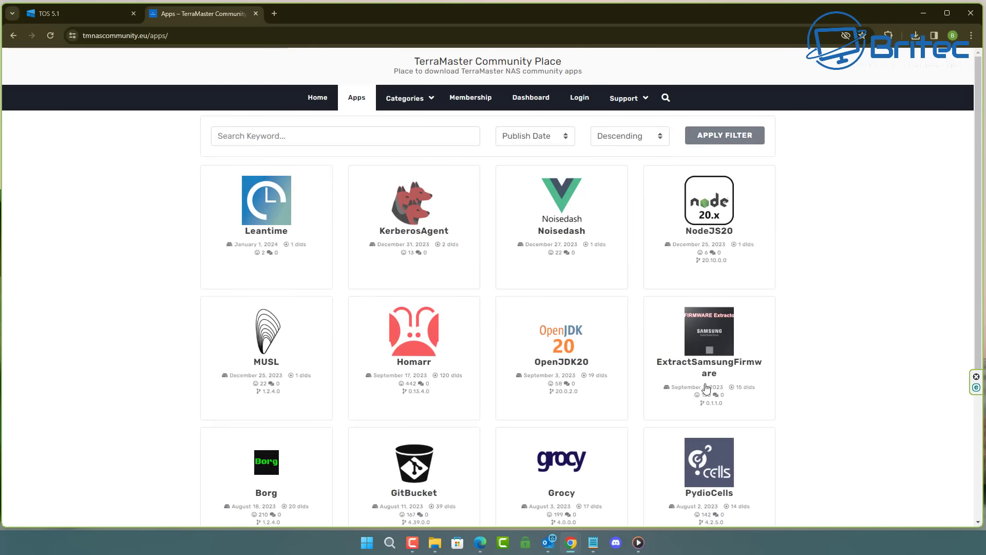
{"action": "middle_click", "coordinate": [811, 229]}
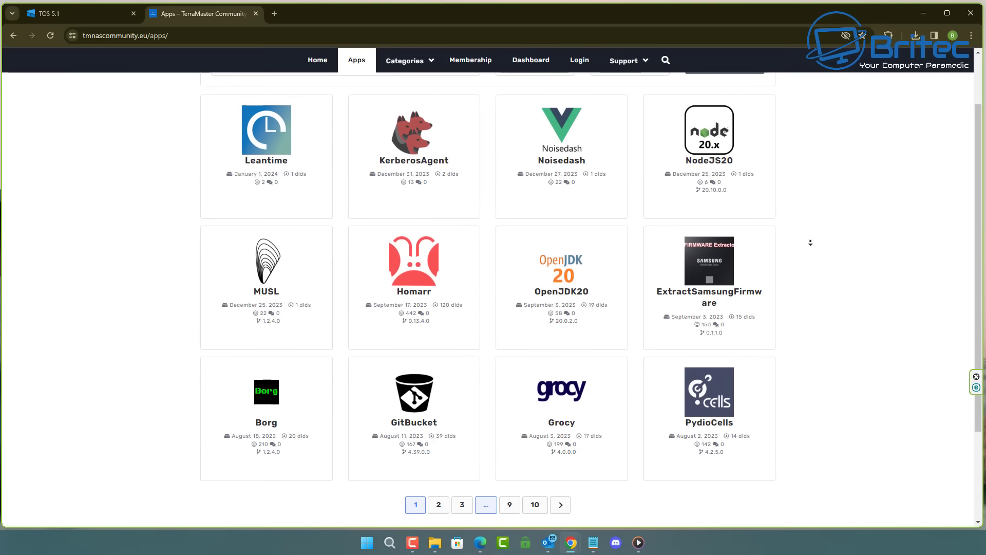
{"action": "left_click", "coordinate": [387, 364]}
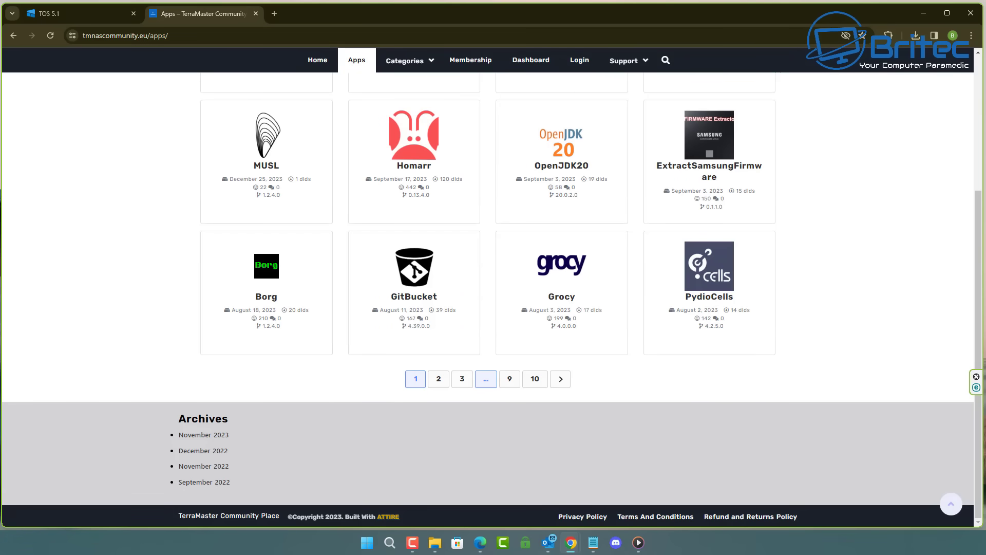
{"action": "key", "text": "ctrl+w"}
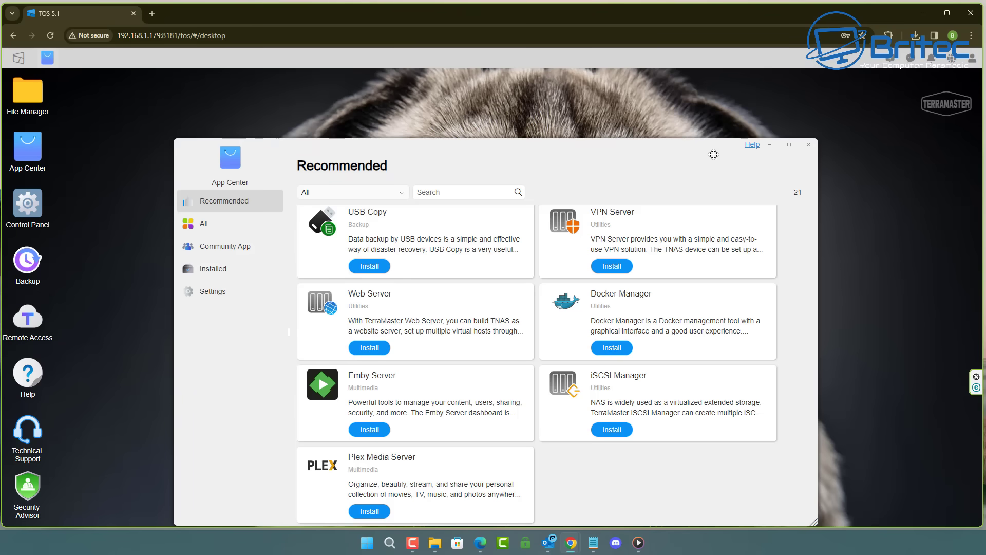
Close App Center, open File Manager, and browse the homes and public folders
{"action": "left_click", "coordinate": [808, 145]}
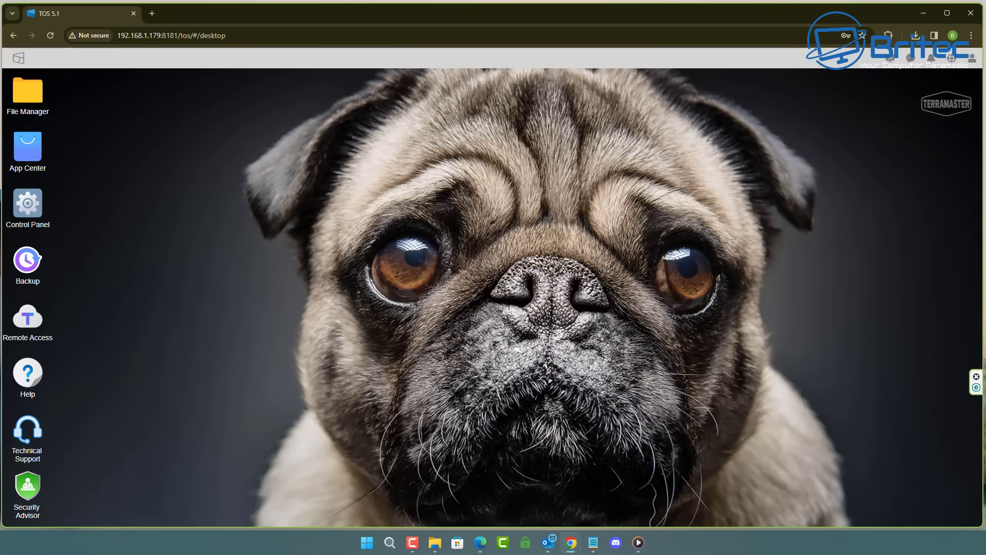
{"action": "left_click", "coordinate": [27, 92]}
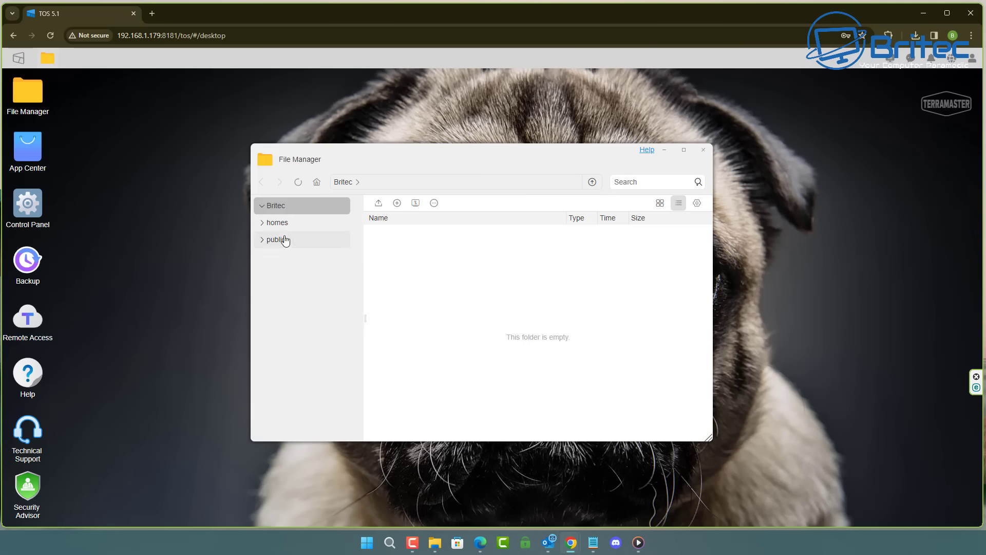
{"action": "left_click", "coordinate": [283, 212]}
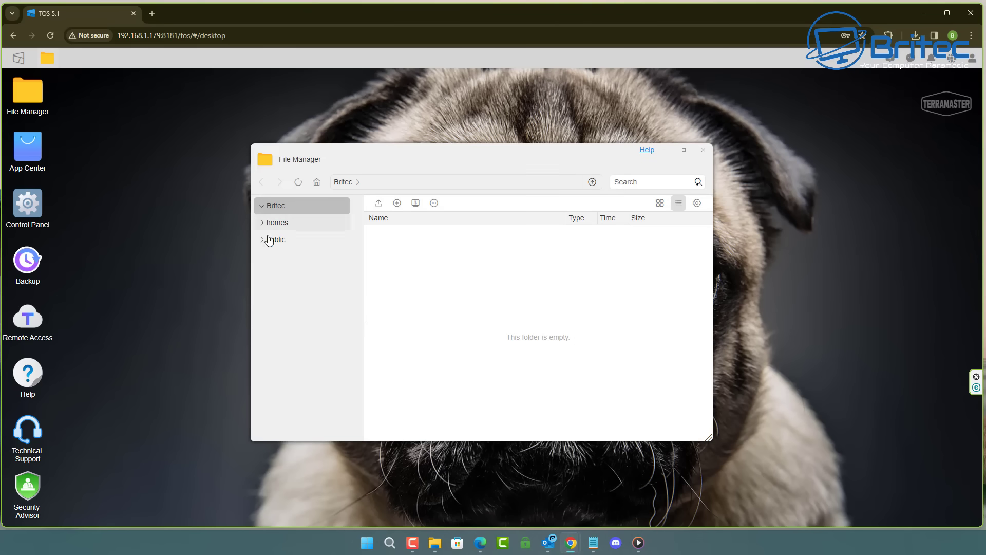
{"action": "left_click", "coordinate": [273, 222]}
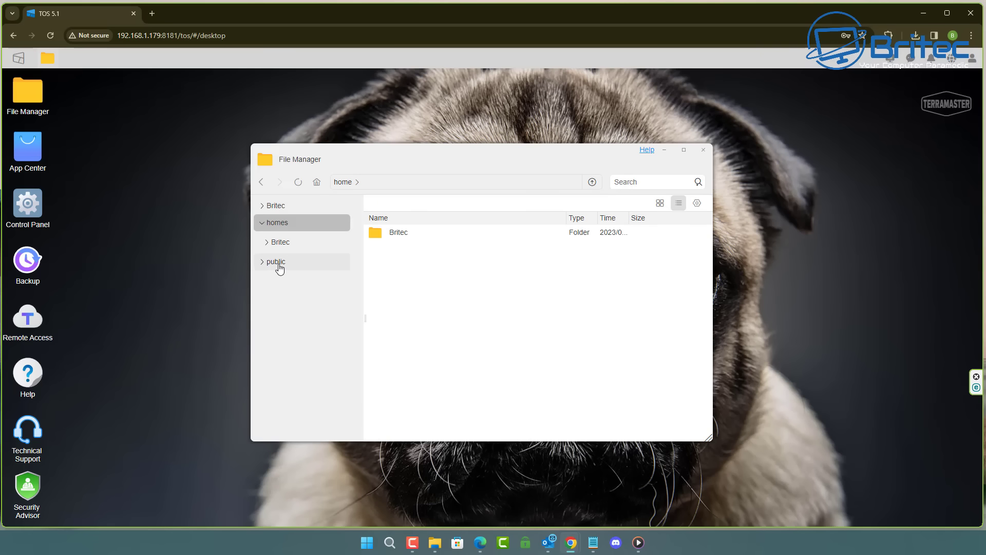
{"action": "left_click", "coordinate": [277, 263]}
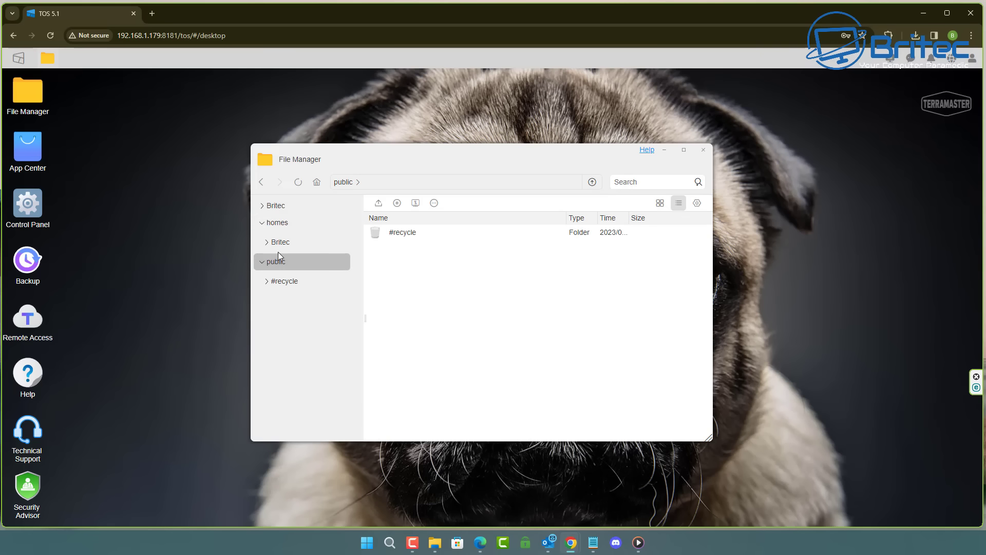
{"action": "left_click", "coordinate": [280, 212]}
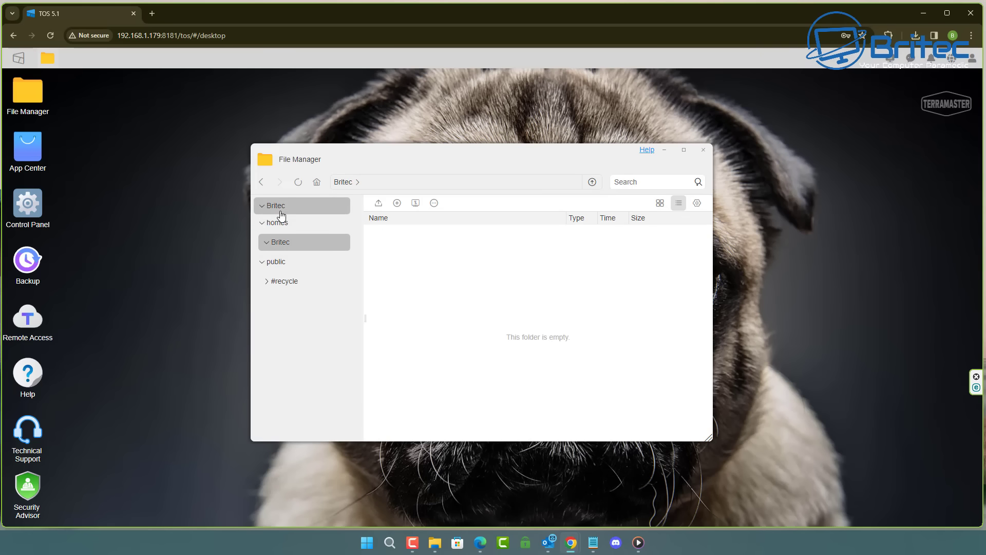
Check the empty personal folder's context menu, then close File Manager
{"action": "right_click", "coordinate": [415, 250]}
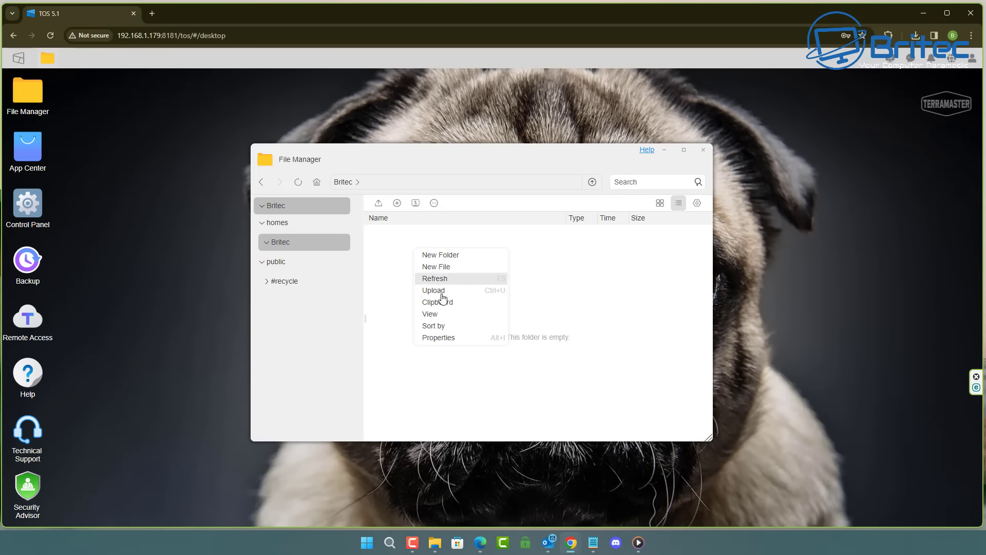
{"action": "left_click", "coordinate": [563, 255]}
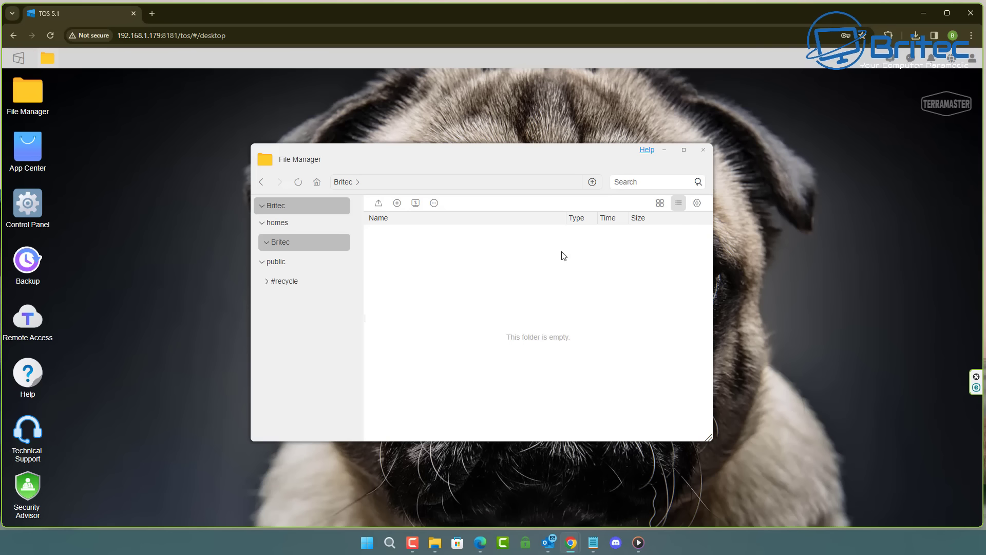
{"action": "left_click", "coordinate": [703, 151]}
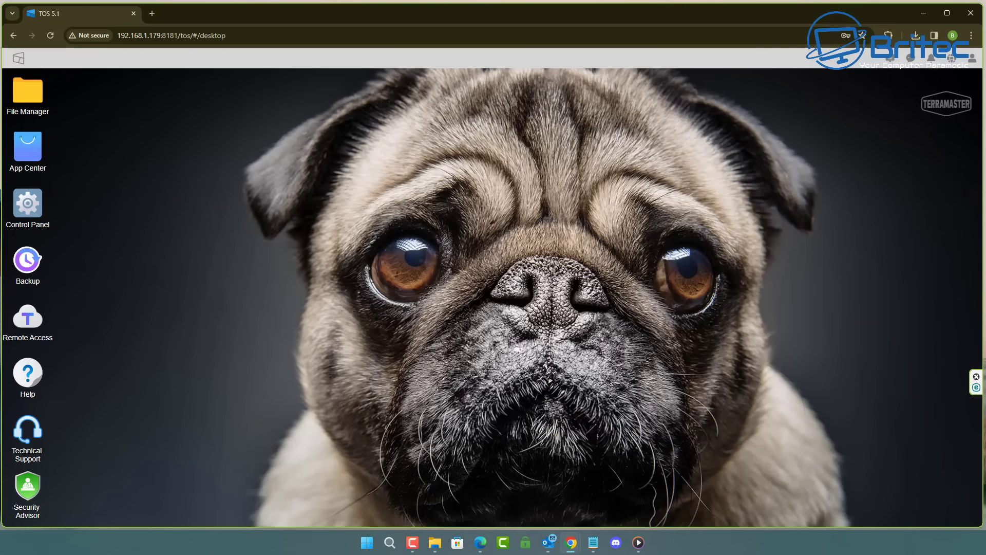
Open Control Panel maximized on the User page and select the first account
{"action": "left_click", "coordinate": [26, 206]}
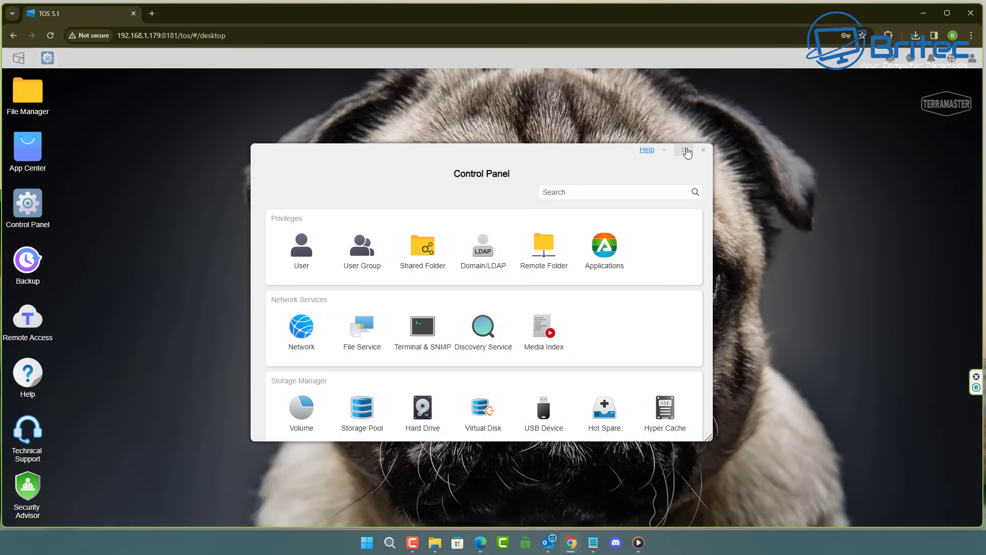
{"action": "left_click", "coordinate": [684, 149]}
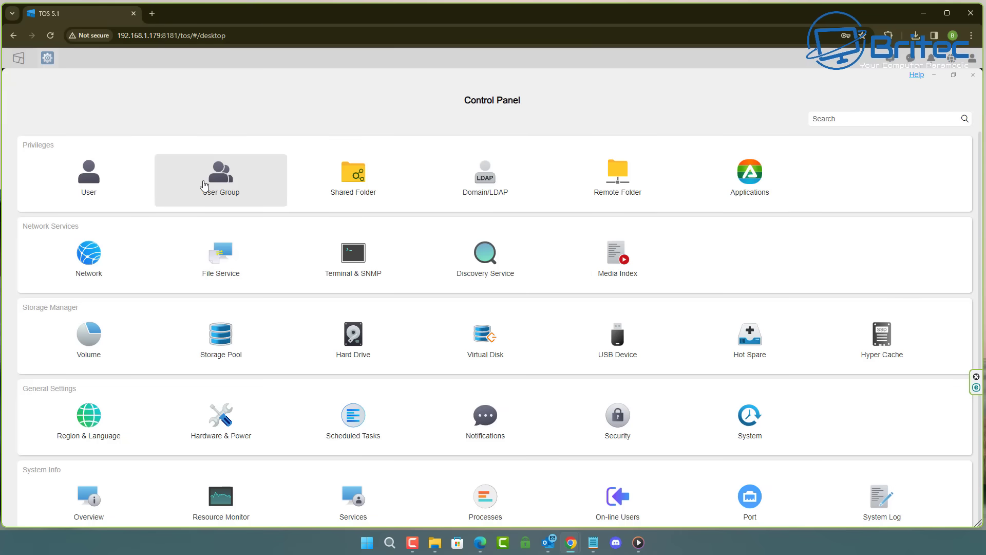
{"action": "left_click", "coordinate": [93, 187]}
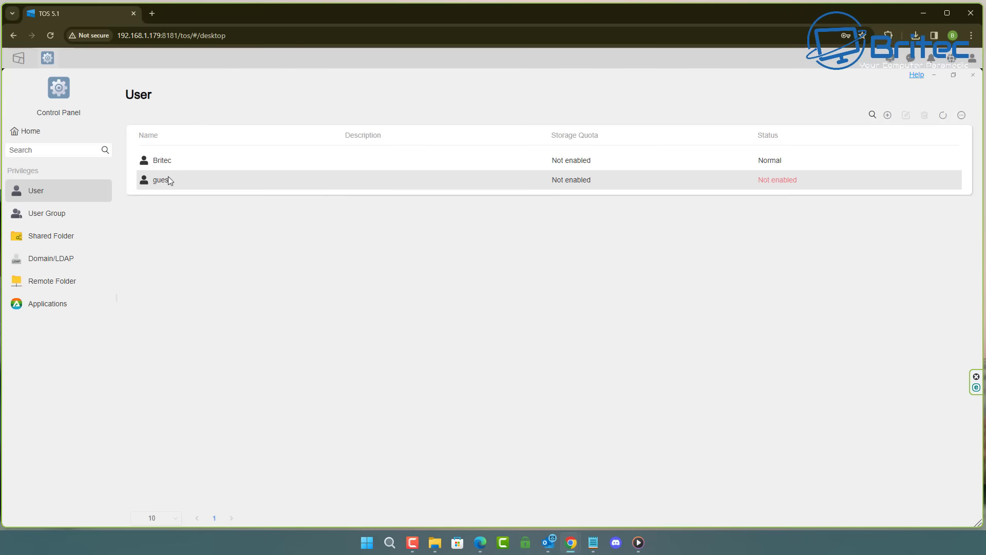
{"action": "left_click", "coordinate": [229, 165]}
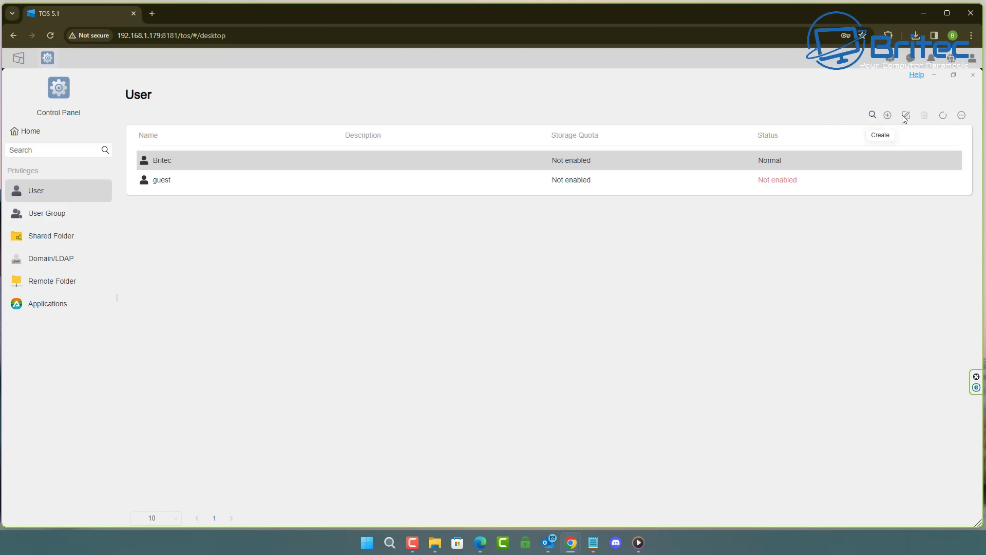
Open More > Advanced Settings for users and close it without changes
{"action": "left_click", "coordinate": [962, 115]}
{"action": "left_click", "coordinate": [950, 158]}
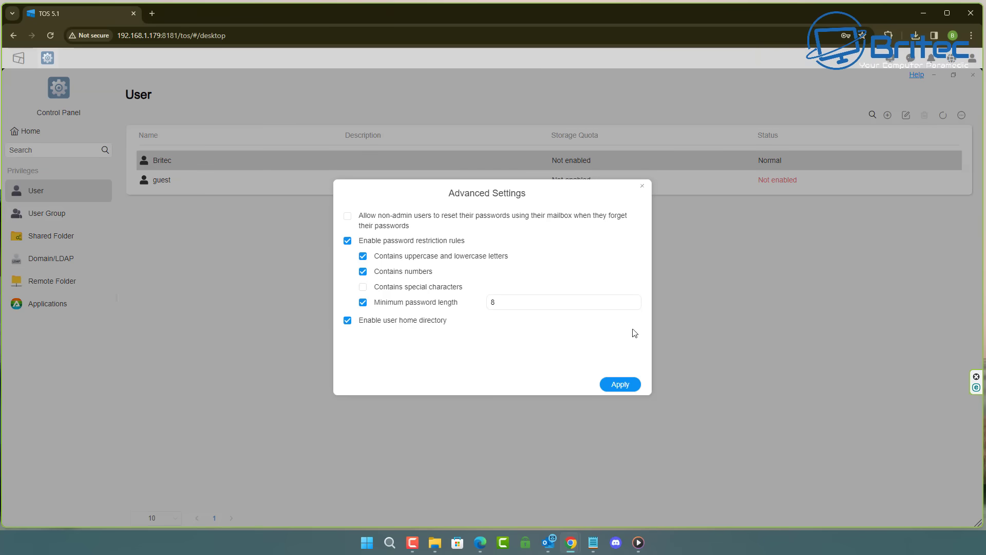
{"action": "left_click", "coordinate": [642, 186]}
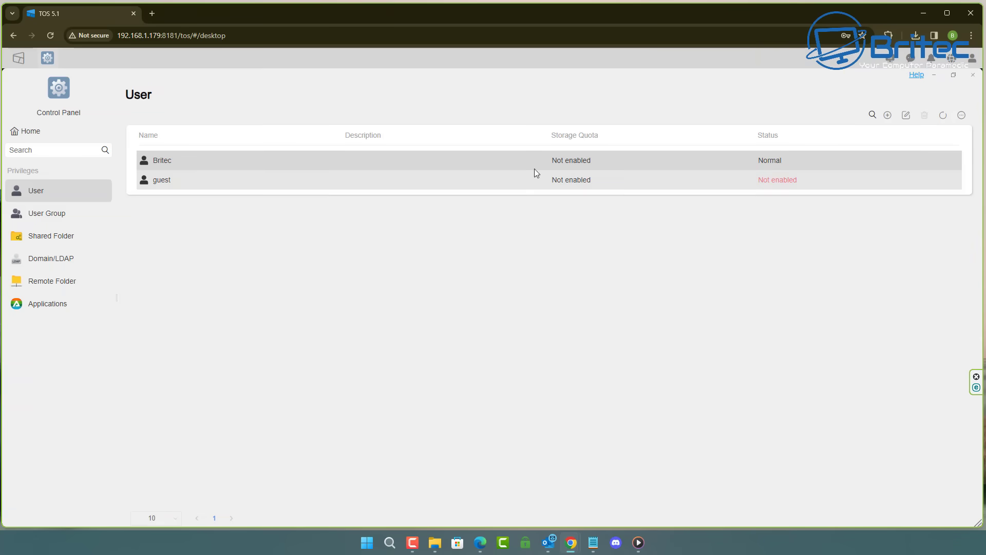
Return to the TOS desktop, dismiss the superuser tip, and view Processes in the maximized Control Panel
{"action": "left_click", "coordinate": [14, 35]}
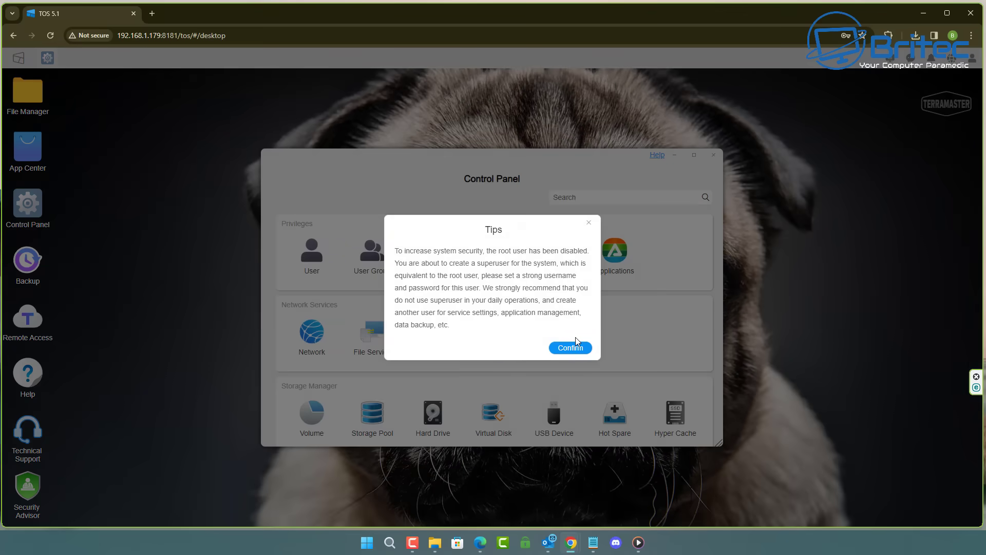
{"action": "left_click", "coordinate": [570, 348]}
{"action": "left_click", "coordinate": [693, 154]}
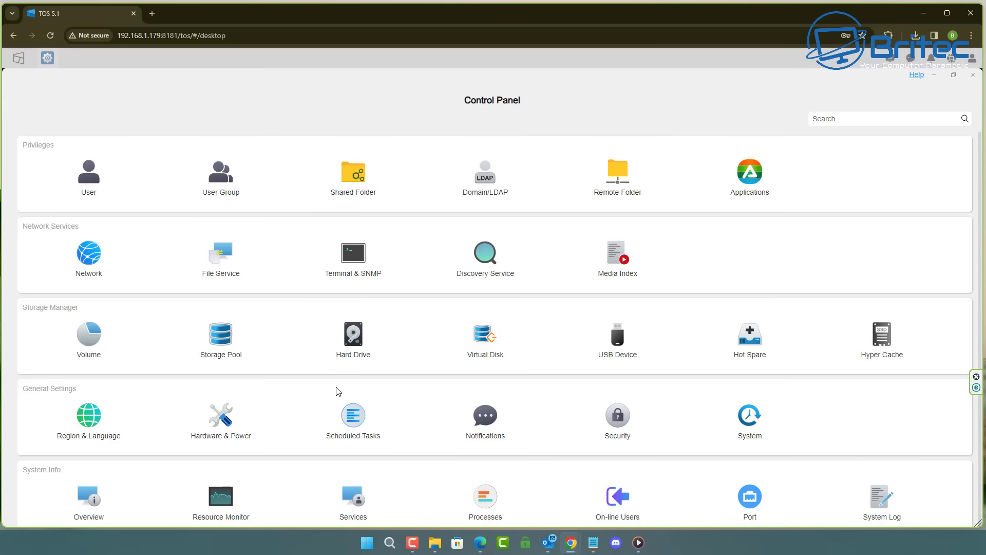
{"action": "scroll", "coordinate": [338, 391], "scroll_direction": "down", "scroll_amount": 1}
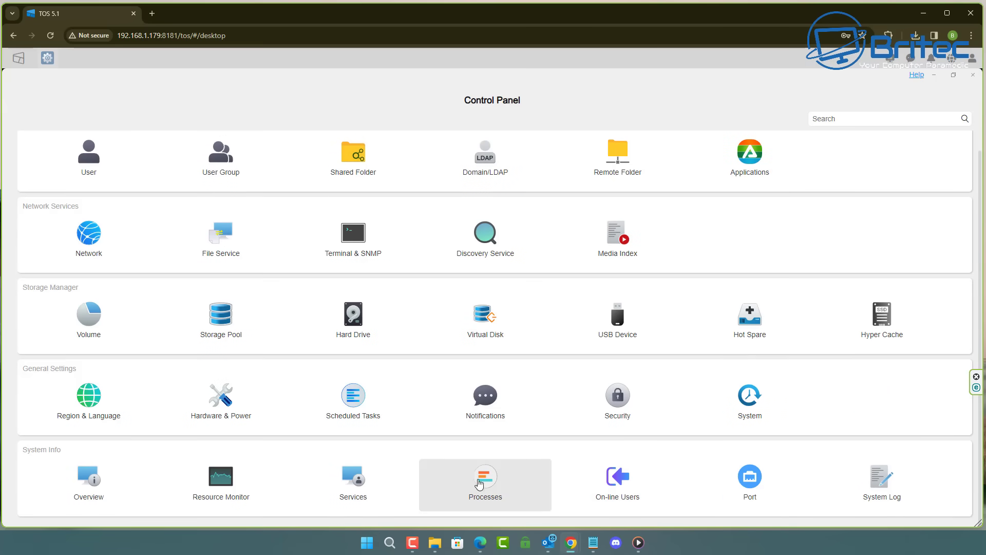
{"action": "left_click", "coordinate": [479, 483]}
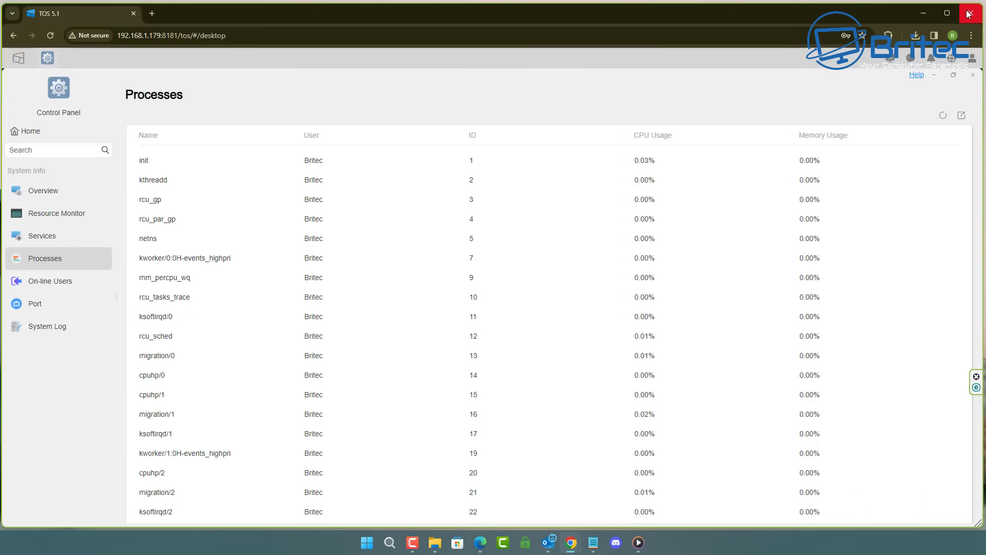
Close the browser running the TOS 5.1 web interface to reveal the Windows desktop
{"action": "left_click", "coordinate": [970, 13]}
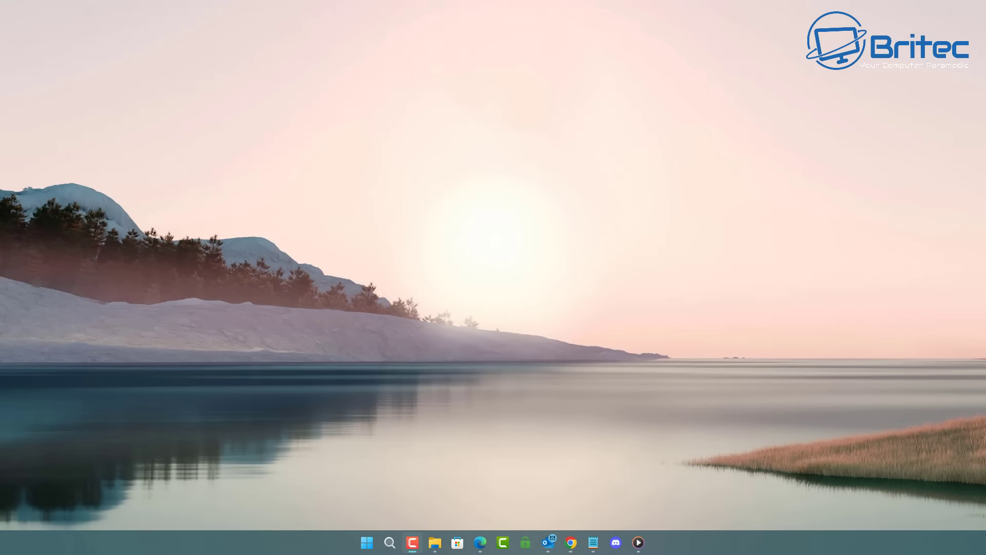